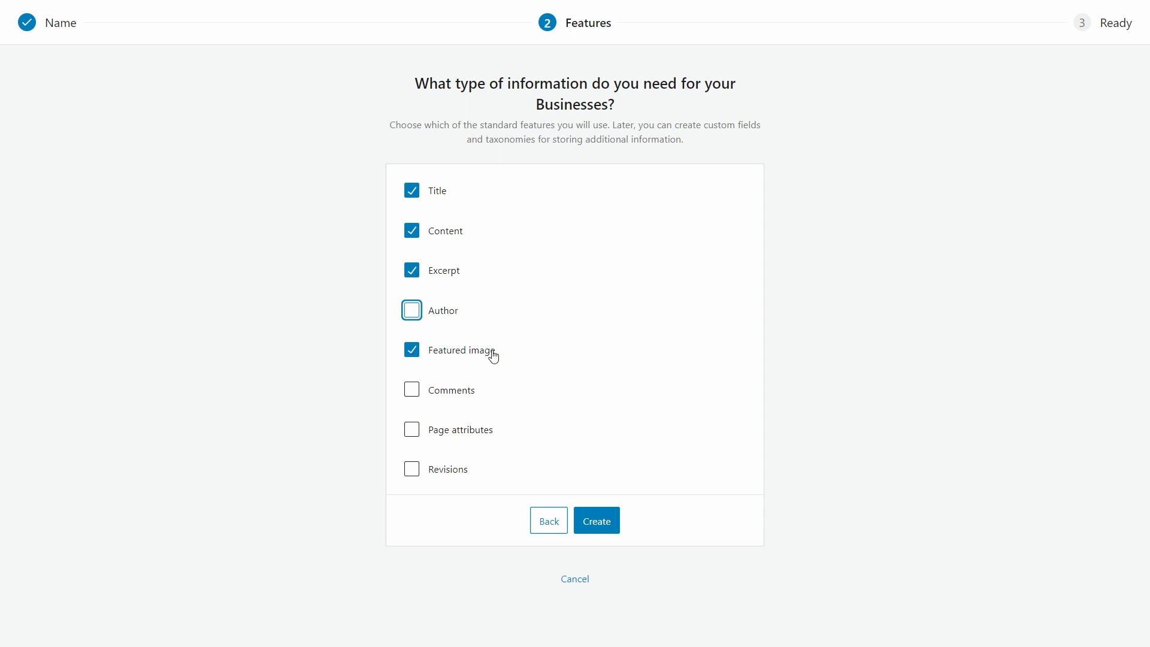
Finish creating the Businesses post type with the chosen features and start a new custom field for it.
{"action": "left_click", "coordinate": [602, 522]}
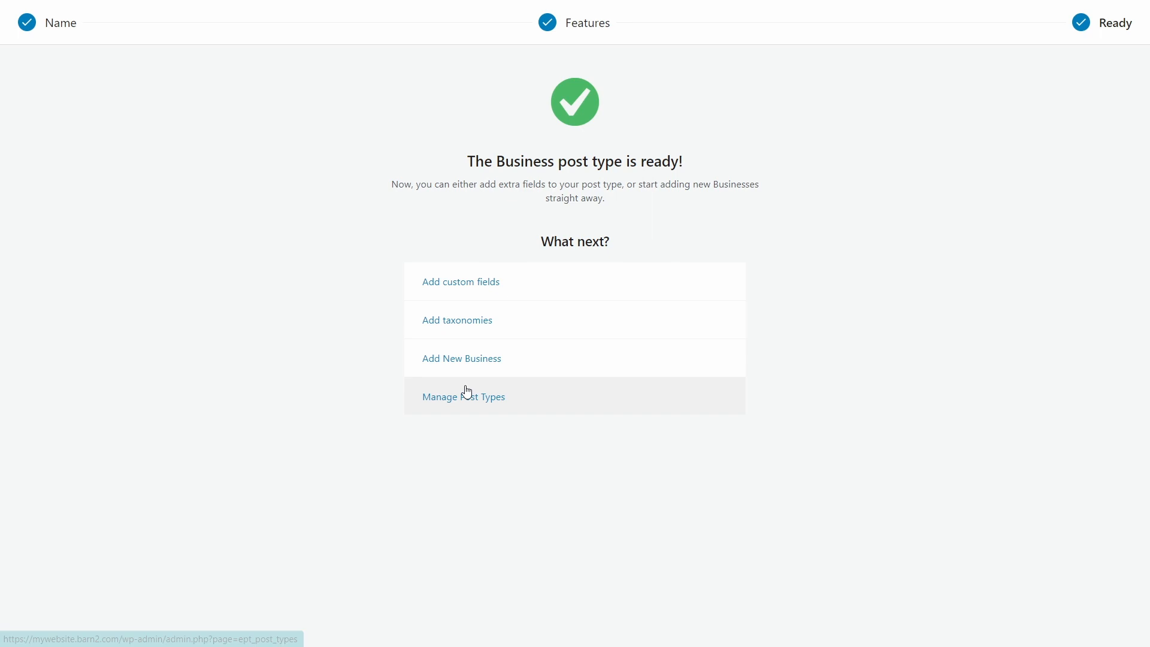
{"action": "left_click", "coordinate": [483, 287]}
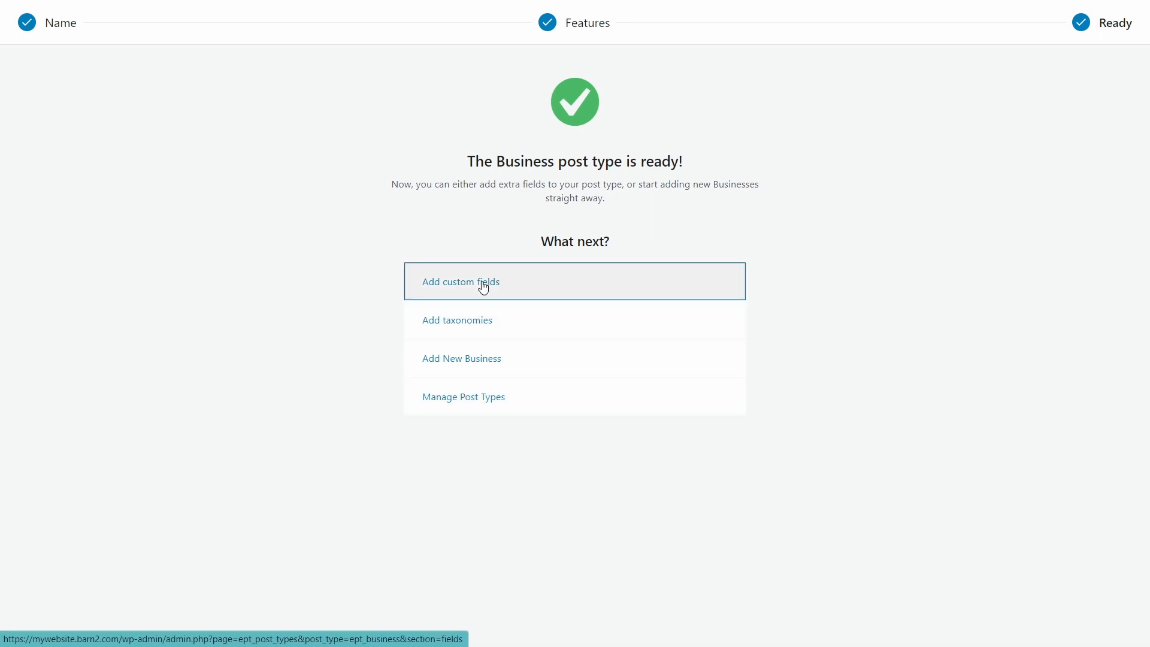
{"action": "left_click", "coordinate": [334, 102]}
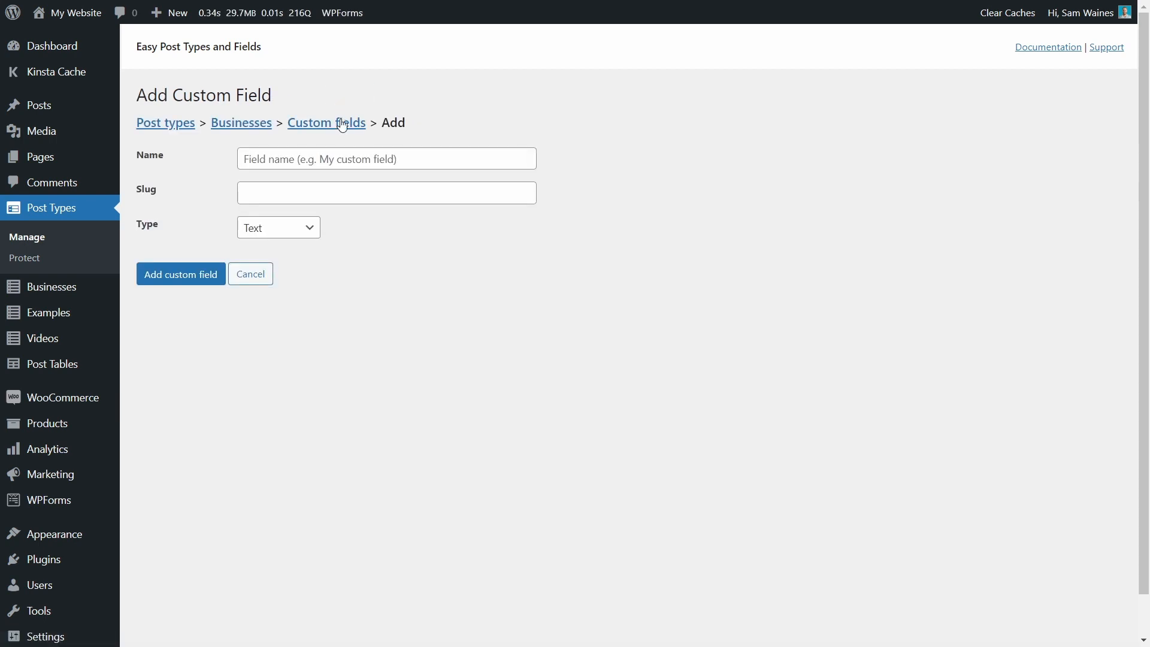
Add a custom field named Office Address with the slug office-address and type Text.
{"action": "left_click", "coordinate": [281, 160]}
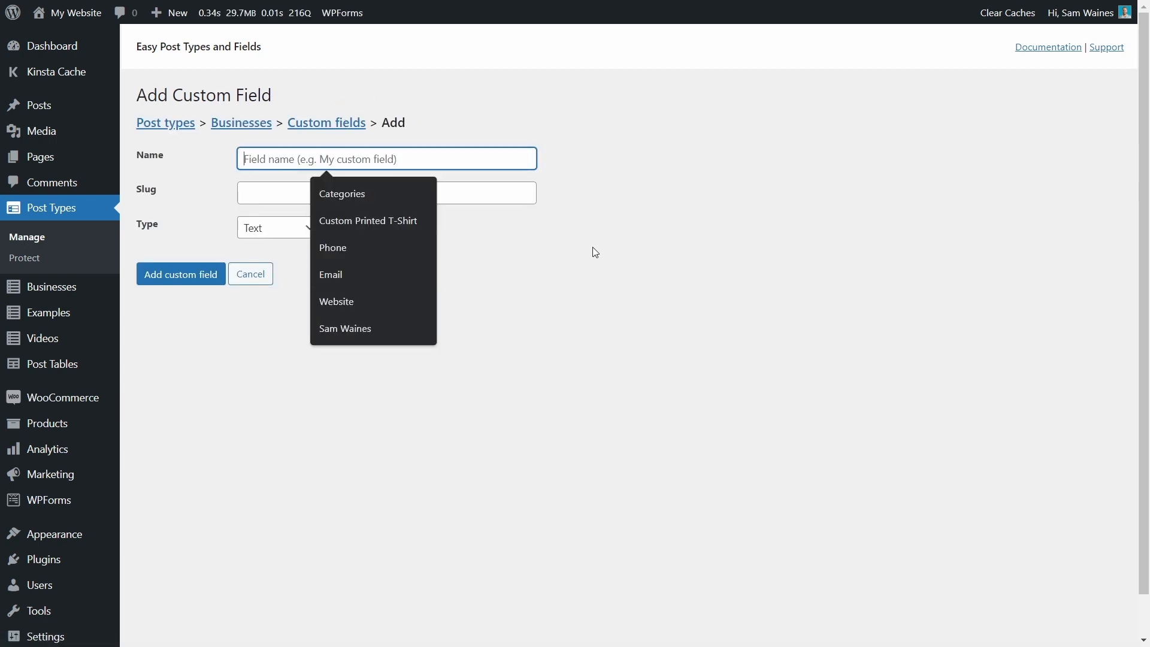
{"action": "type", "text": "O"}
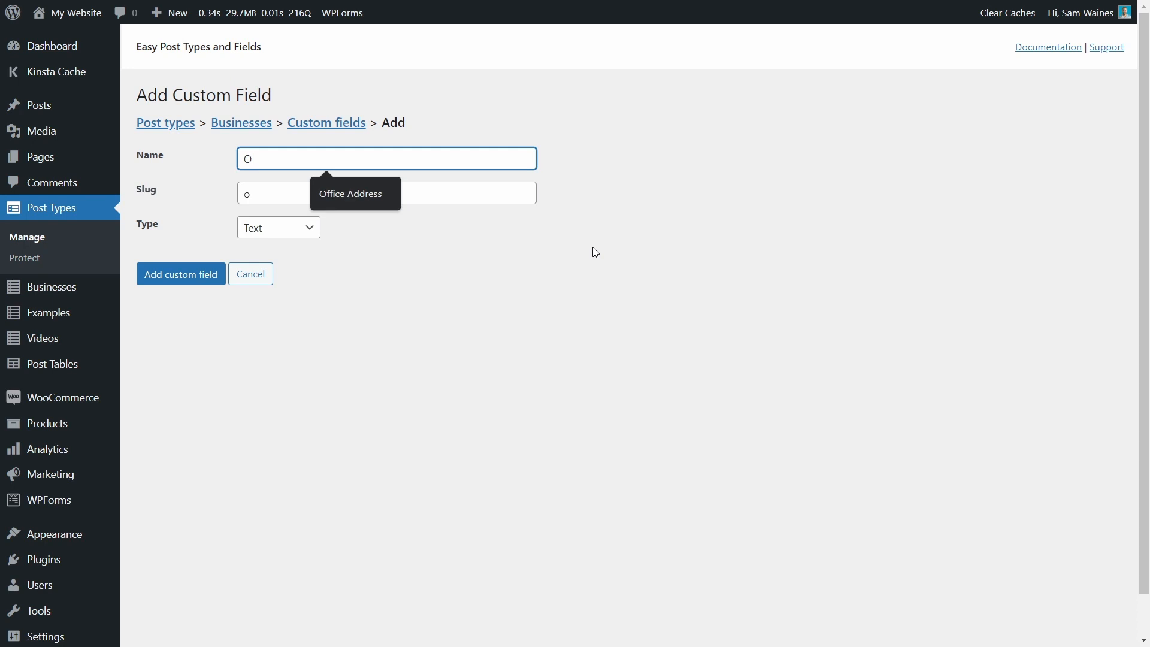
{"action": "left_click", "coordinate": [358, 195]}
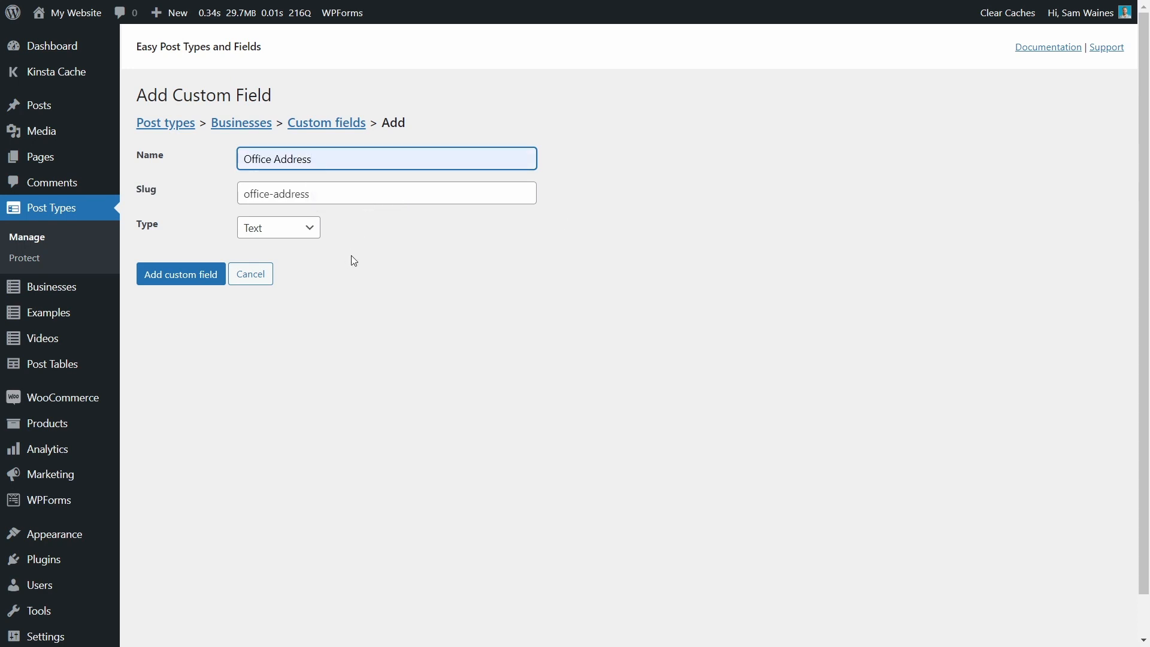
{"action": "left_click", "coordinate": [209, 281]}
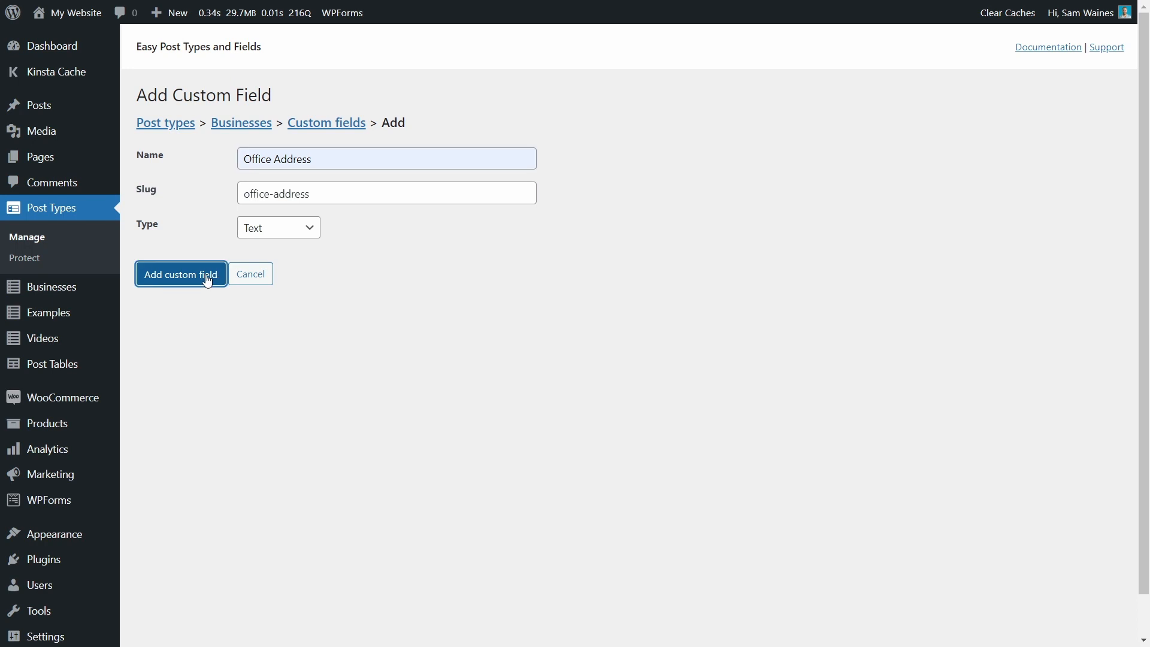
Add Text custom fields named Phone, Email and Website to the post type, and open the list of businesses.
{"action": "left_click", "coordinate": [338, 101]}
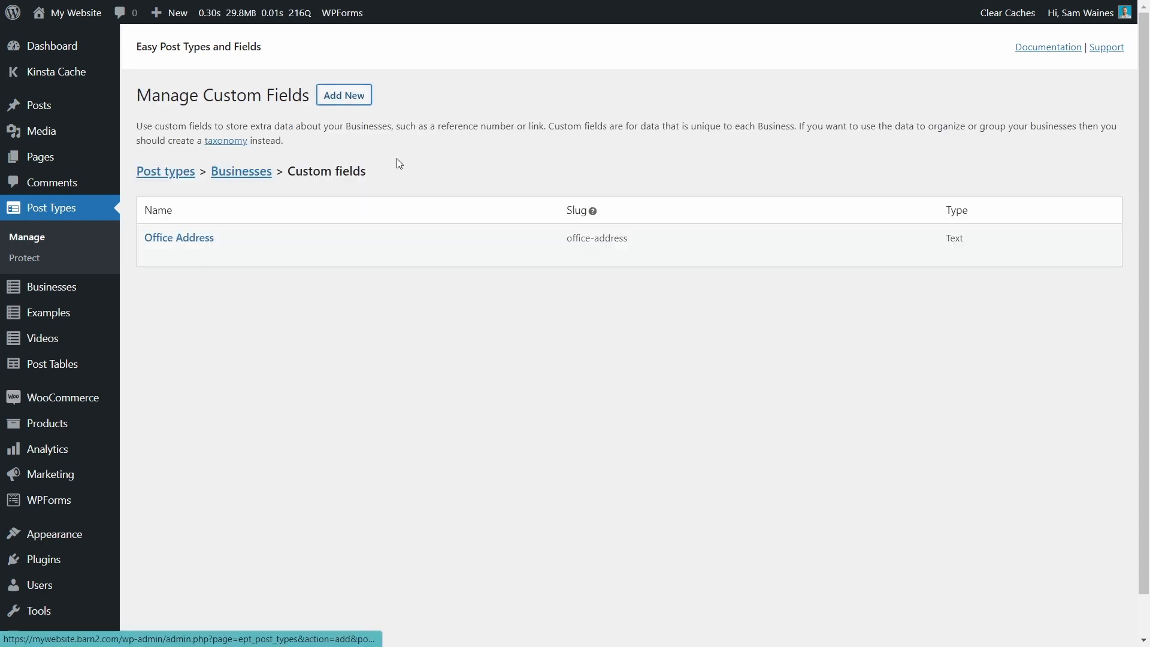
{"action": "left_click", "coordinate": [397, 160]}
{"action": "left_click", "coordinate": [339, 294]}
{"action": "left_click", "coordinate": [175, 280]}
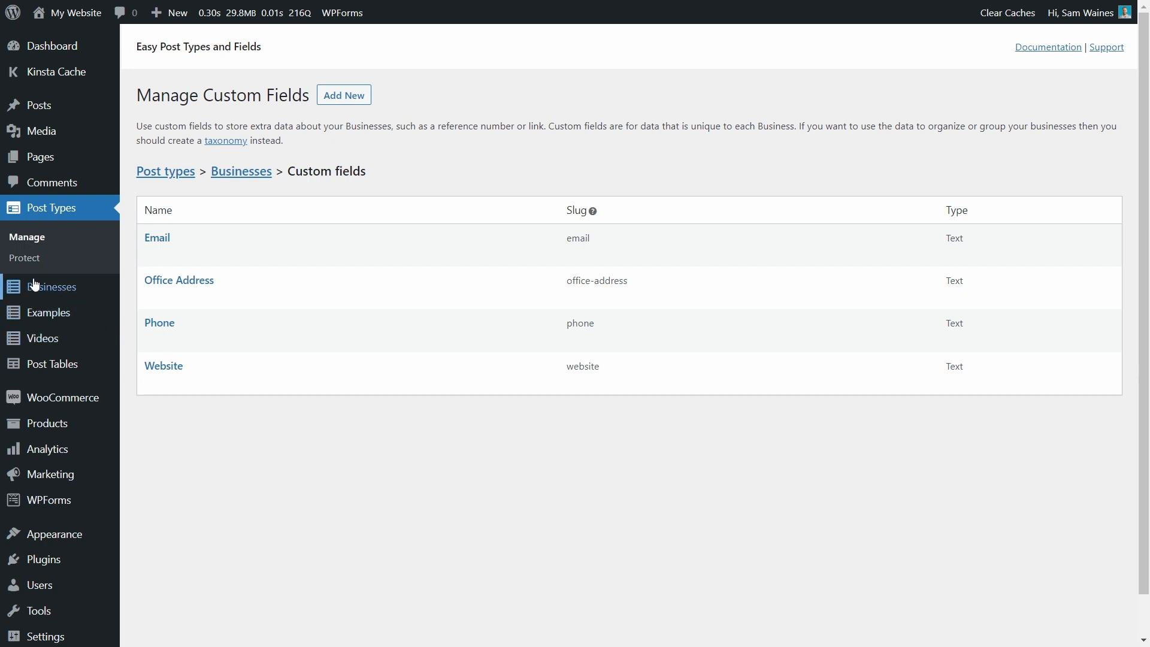
{"action": "mouse_move", "coordinate": [48, 290]}
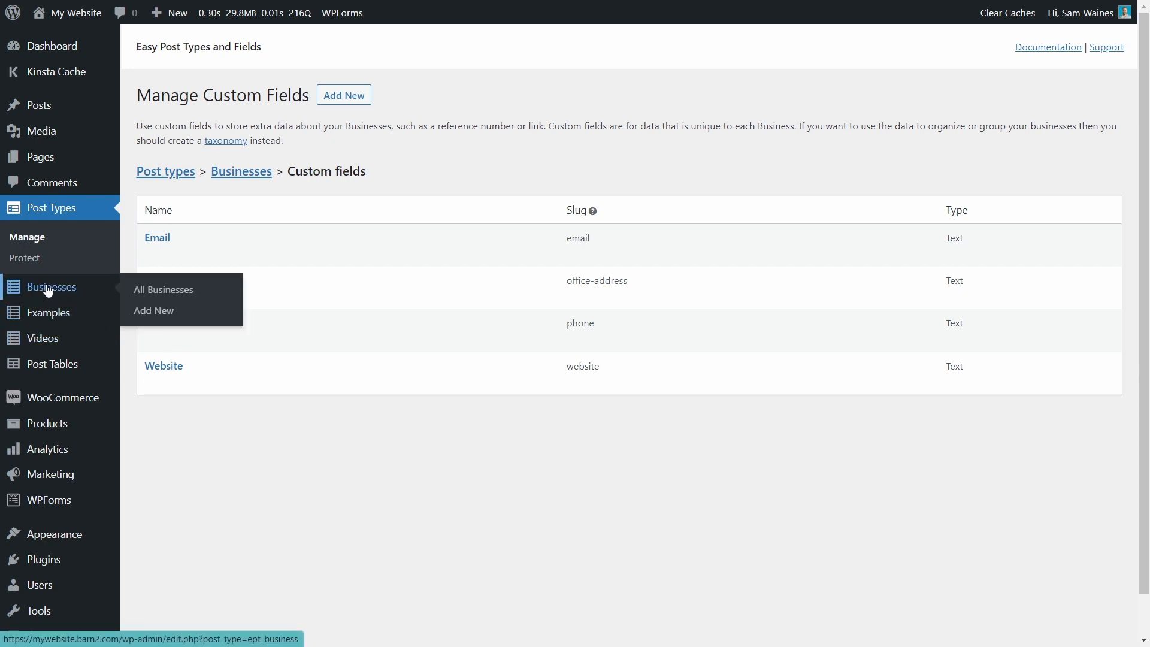
{"action": "left_click", "coordinate": [47, 290]}
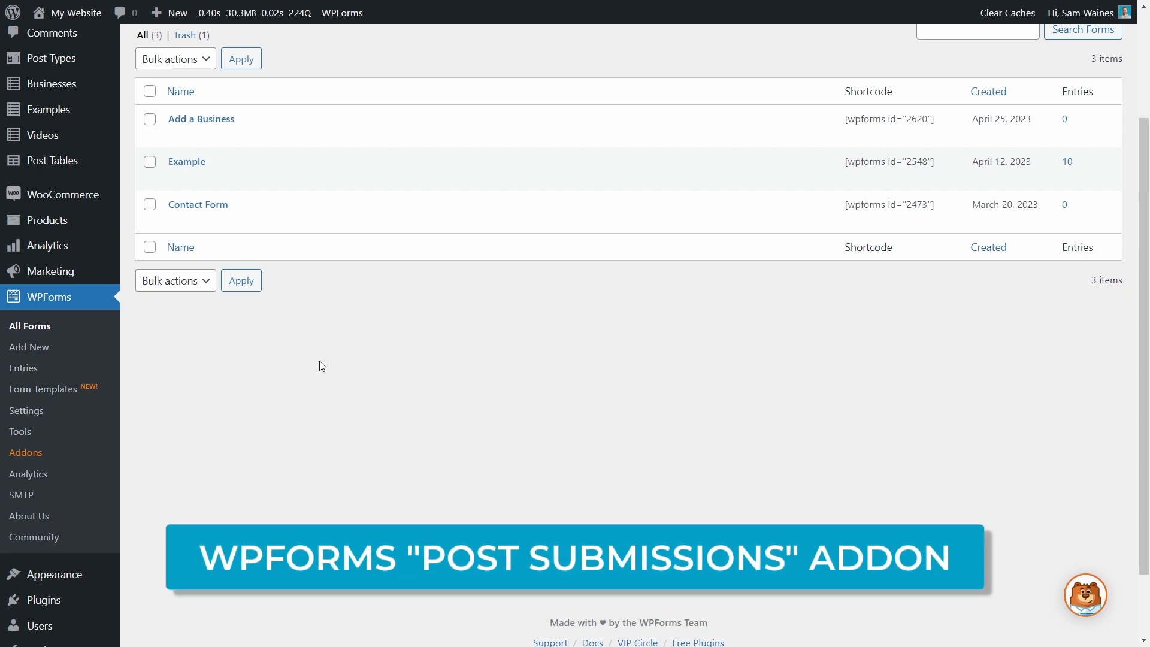
Search the WPForms addons for "post" to check the Post Submissions addon.
{"action": "left_click", "coordinate": [15, 457]}
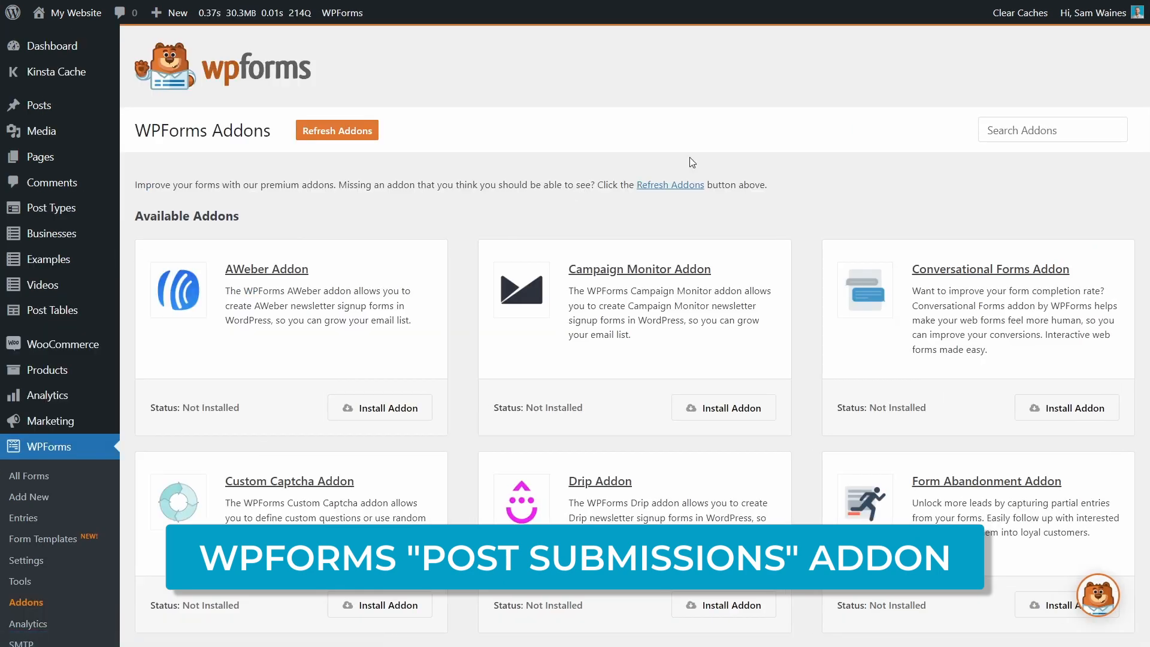
{"action": "left_click", "coordinate": [1005, 131]}
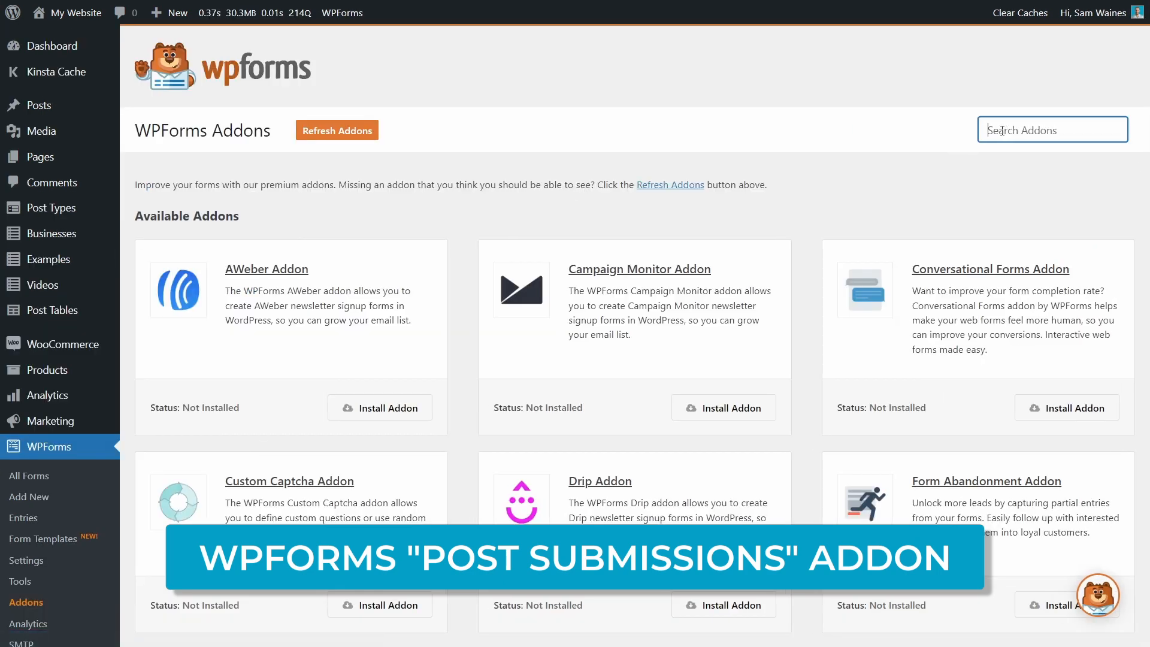
{"action": "type", "text": "post"}
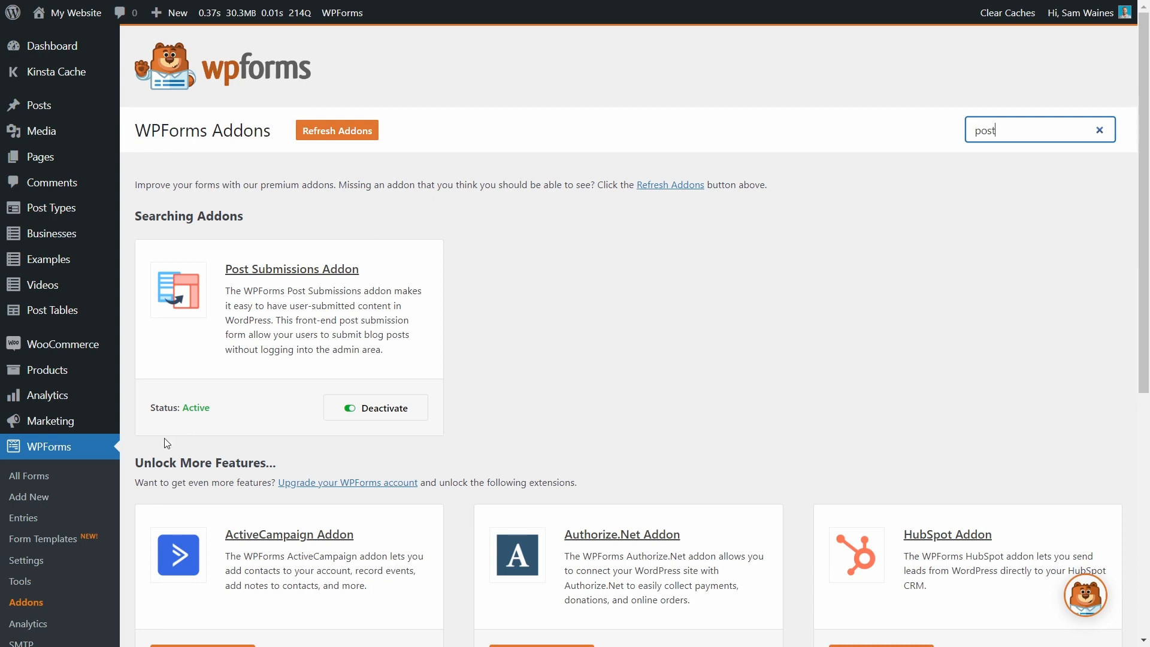
Open the Add a Business form from the WPForms forms list for editing.
{"action": "left_click", "coordinate": [33, 482]}
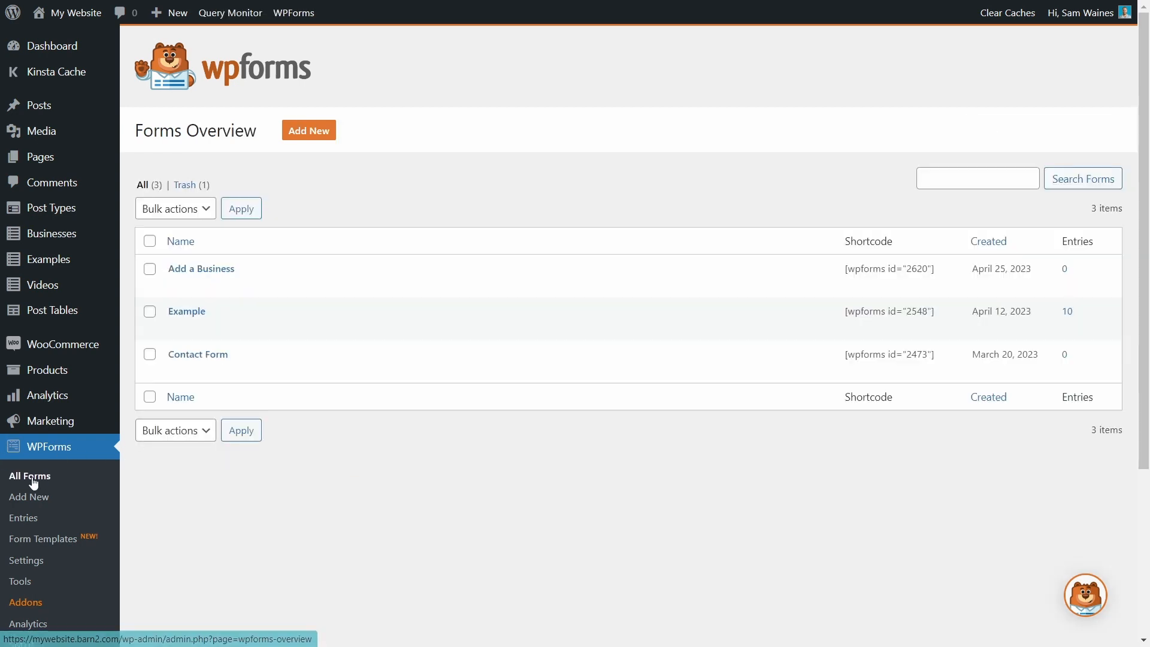
{"action": "mouse_move", "coordinate": [222, 281]}
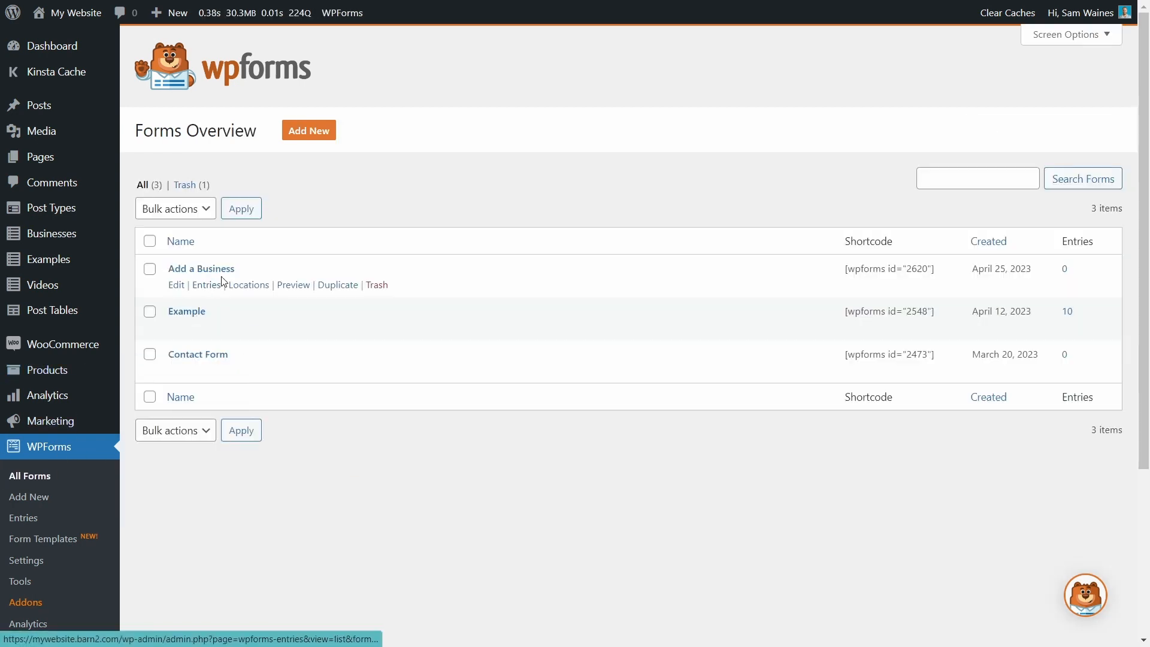
{"action": "left_click", "coordinate": [176, 285]}
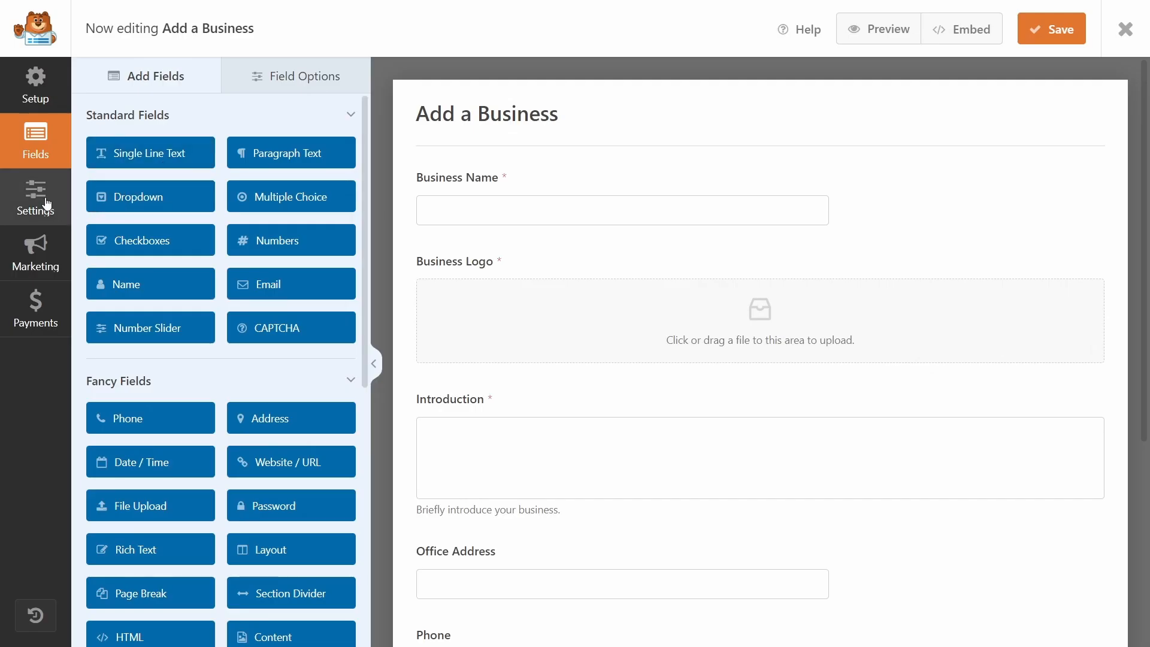
Enable Post Submissions in the form's settings and set its post type to Businesses.
{"action": "left_click", "coordinate": [43, 202]}
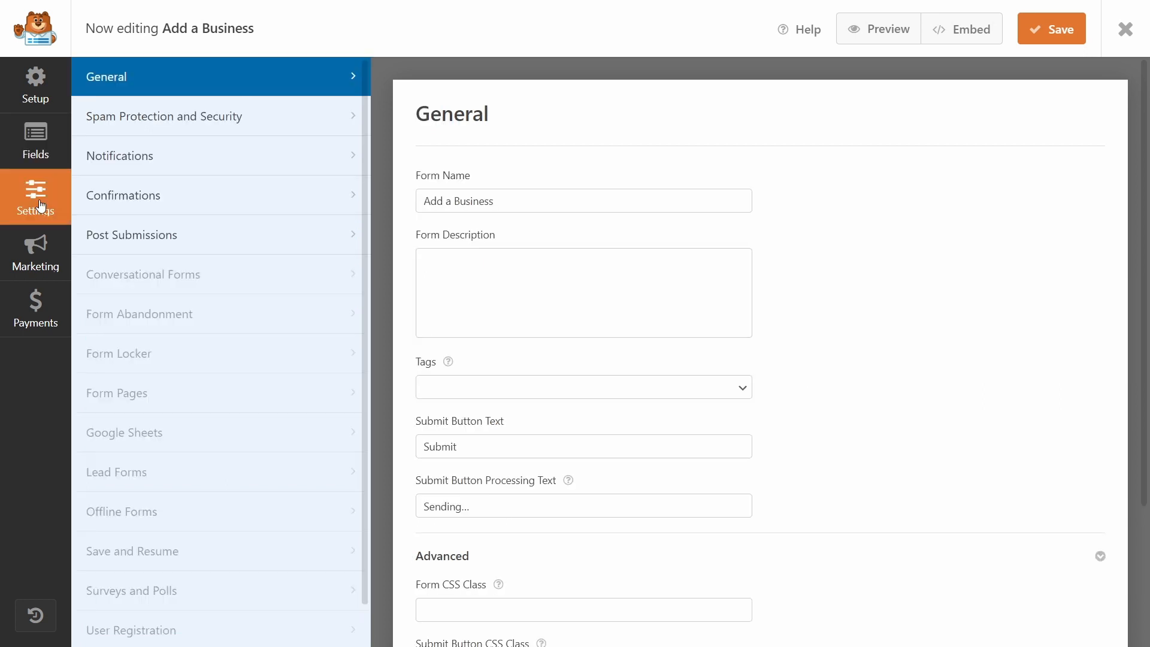
{"action": "left_click", "coordinate": [131, 239]}
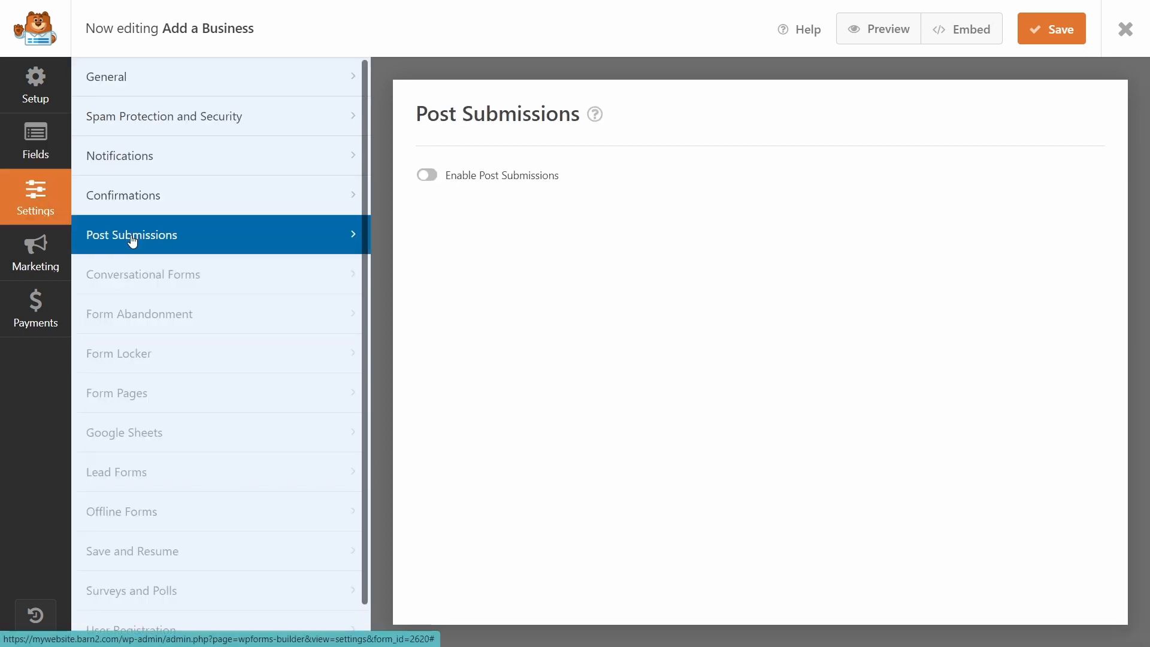
{"action": "left_click", "coordinate": [426, 179]}
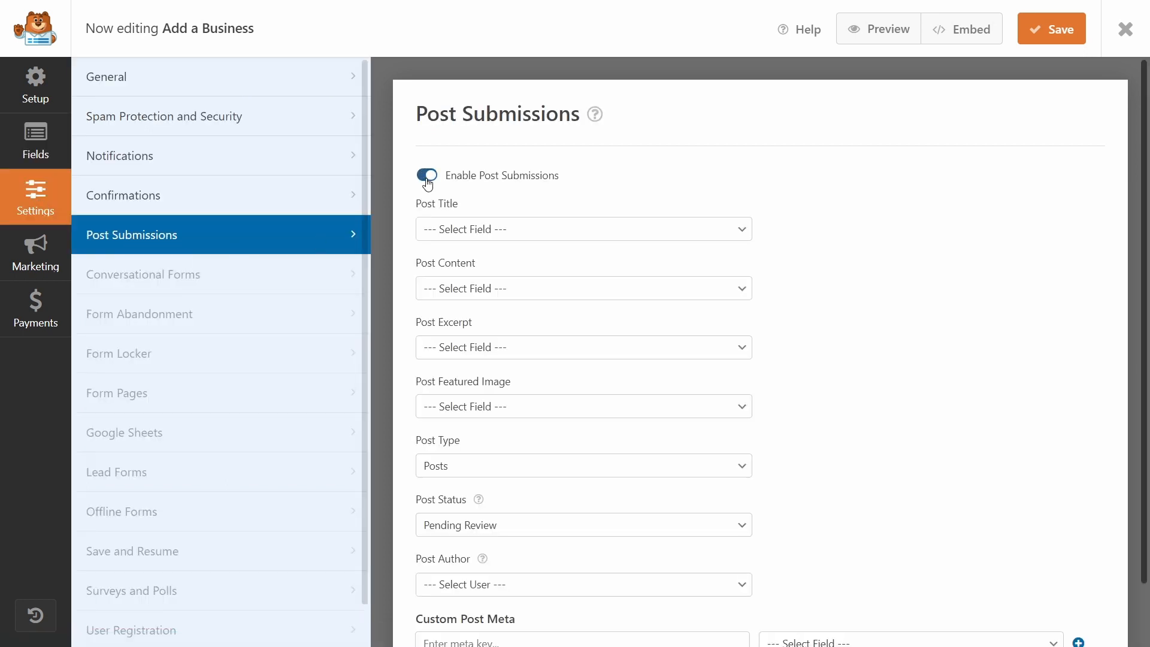
{"action": "left_click", "coordinate": [463, 470]}
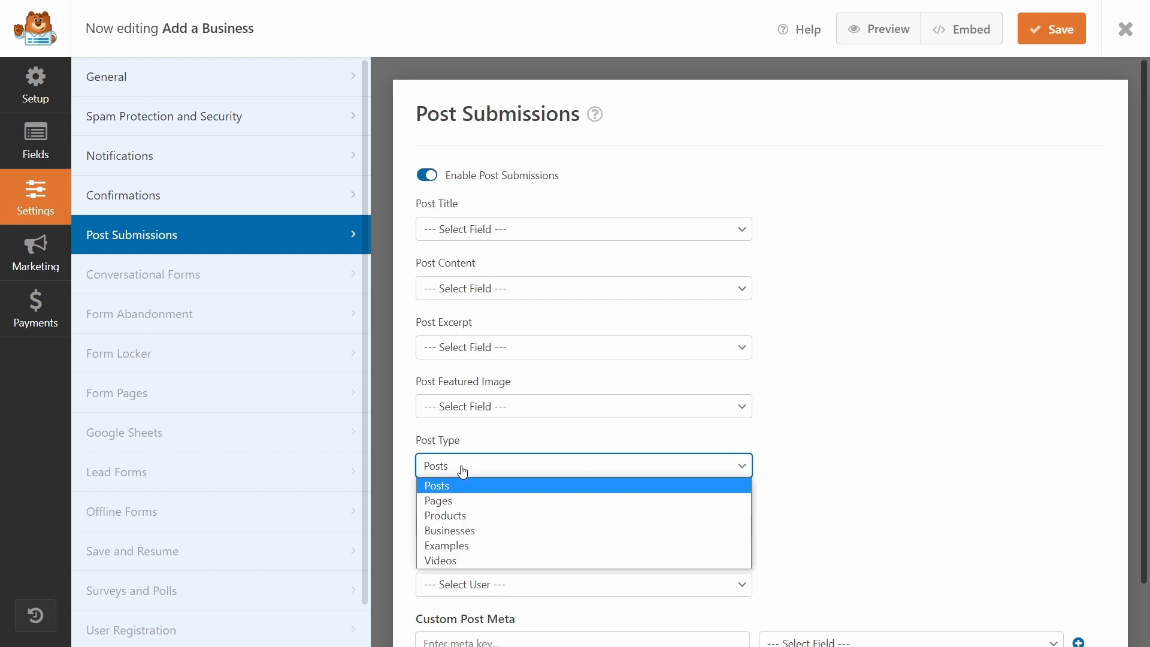
{"action": "left_click", "coordinate": [473, 531]}
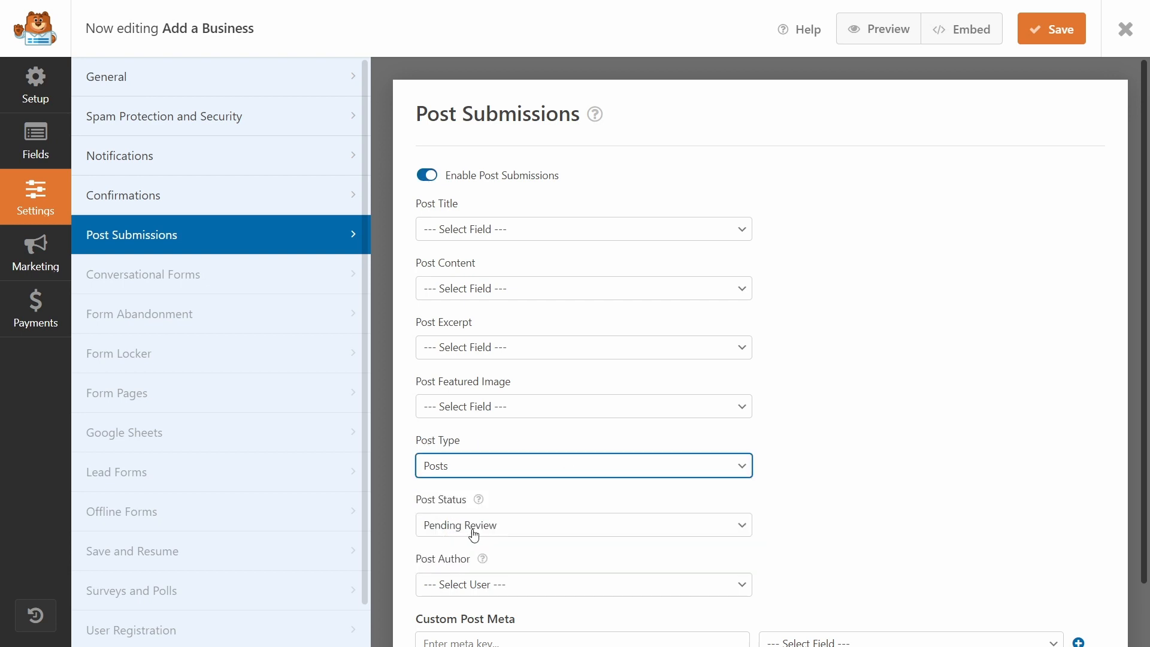
Map the post title to the Business Name field and the post content to the Introduction field.
{"action": "left_click", "coordinate": [534, 233]}
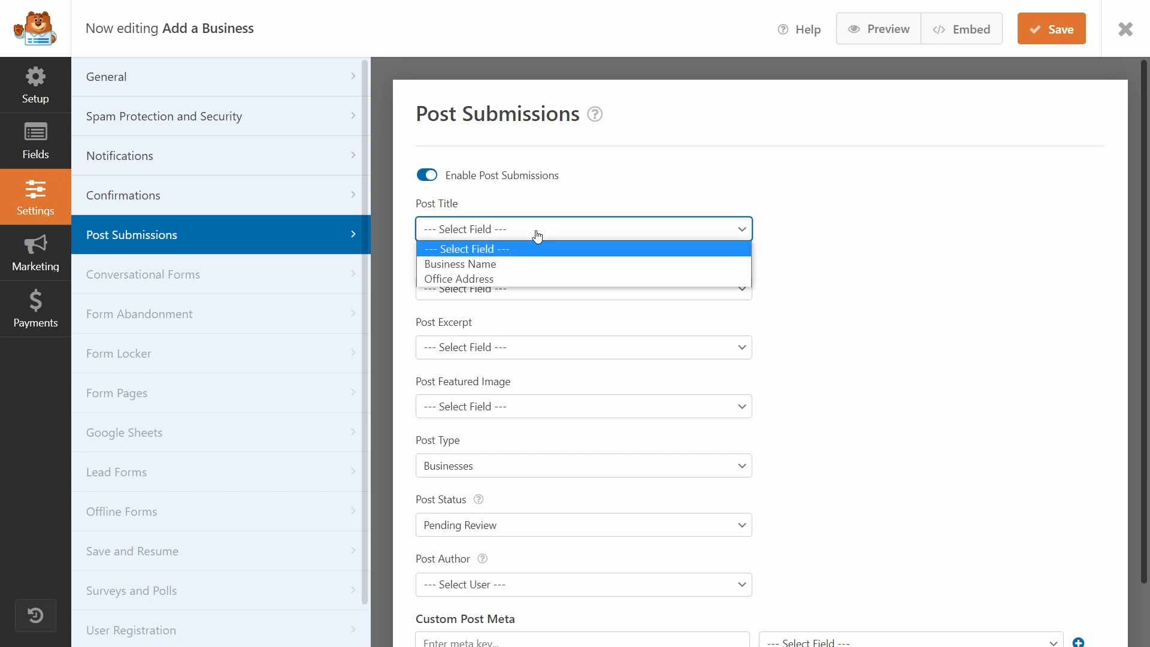
{"action": "left_click", "coordinate": [500, 265]}
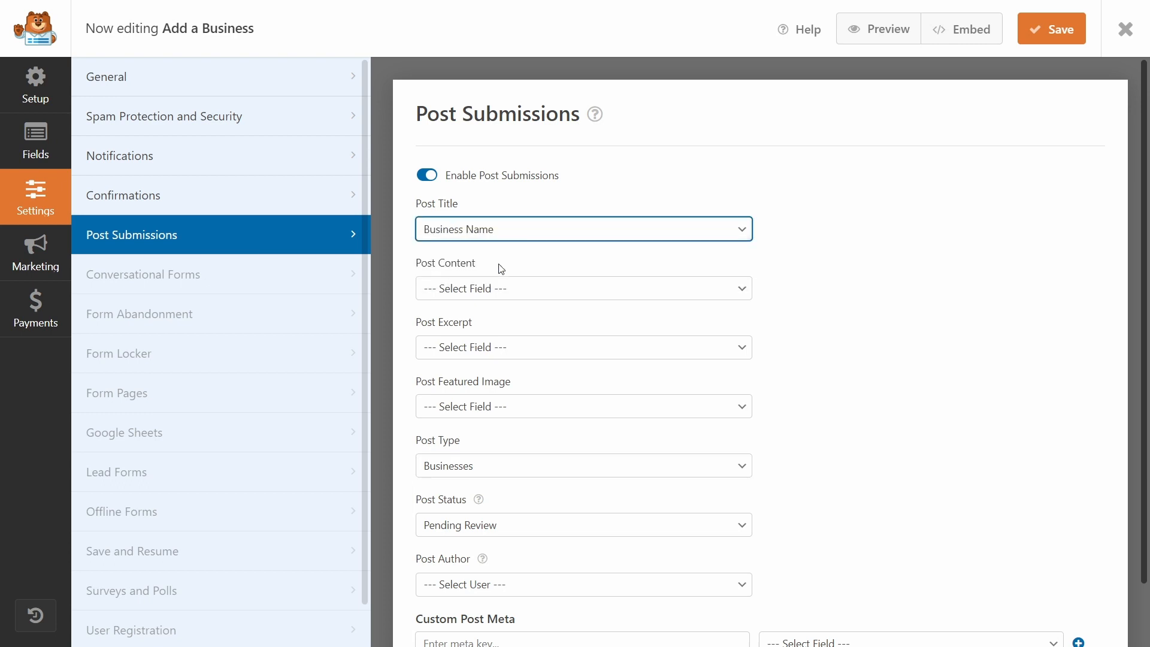
{"action": "left_click", "coordinate": [501, 298]}
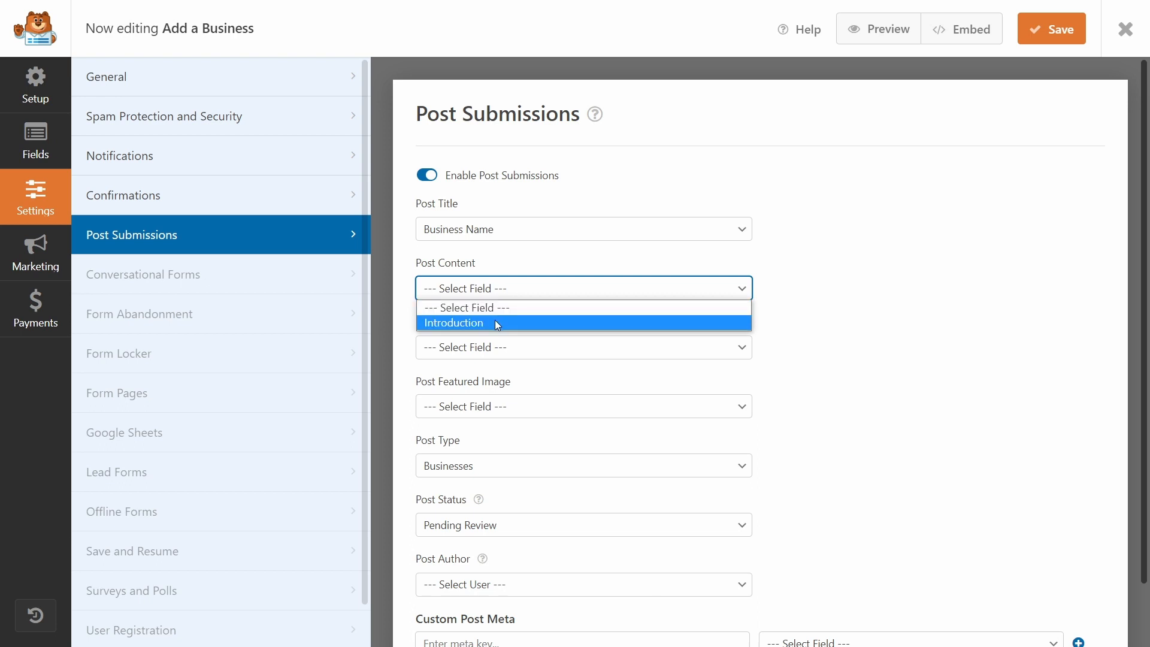
{"action": "left_click", "coordinate": [495, 321]}
Leave the post excerpt unassigned and map the post featured image to the Business Logo field.
{"action": "left_click", "coordinate": [517, 353]}
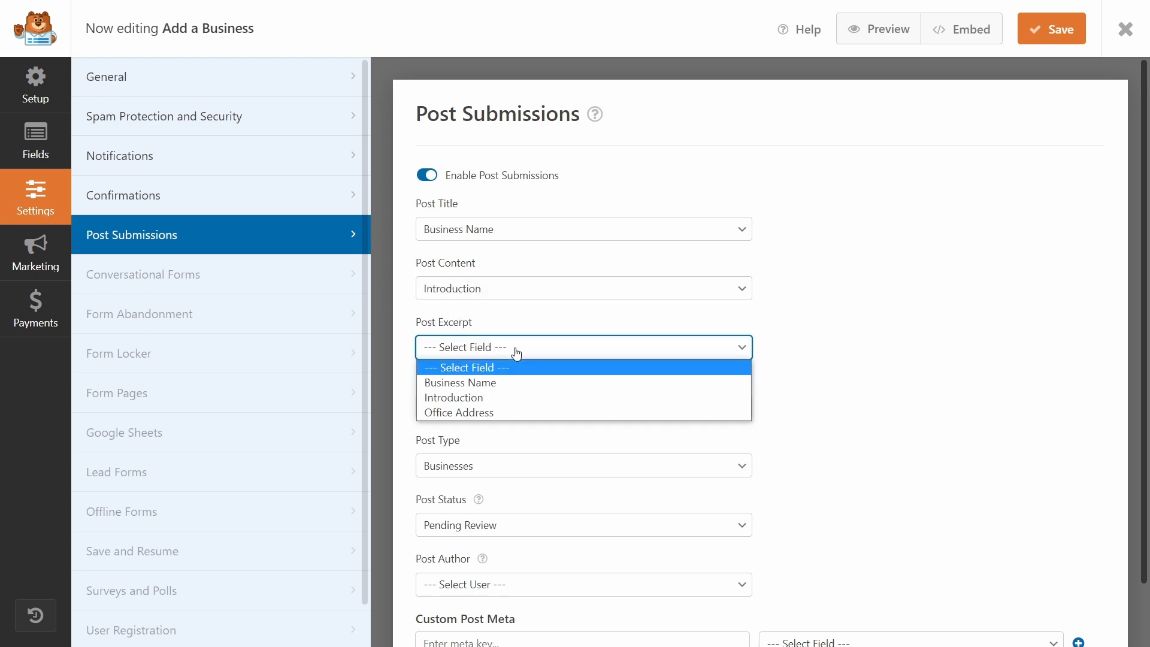
{"action": "left_click", "coordinate": [517, 353]}
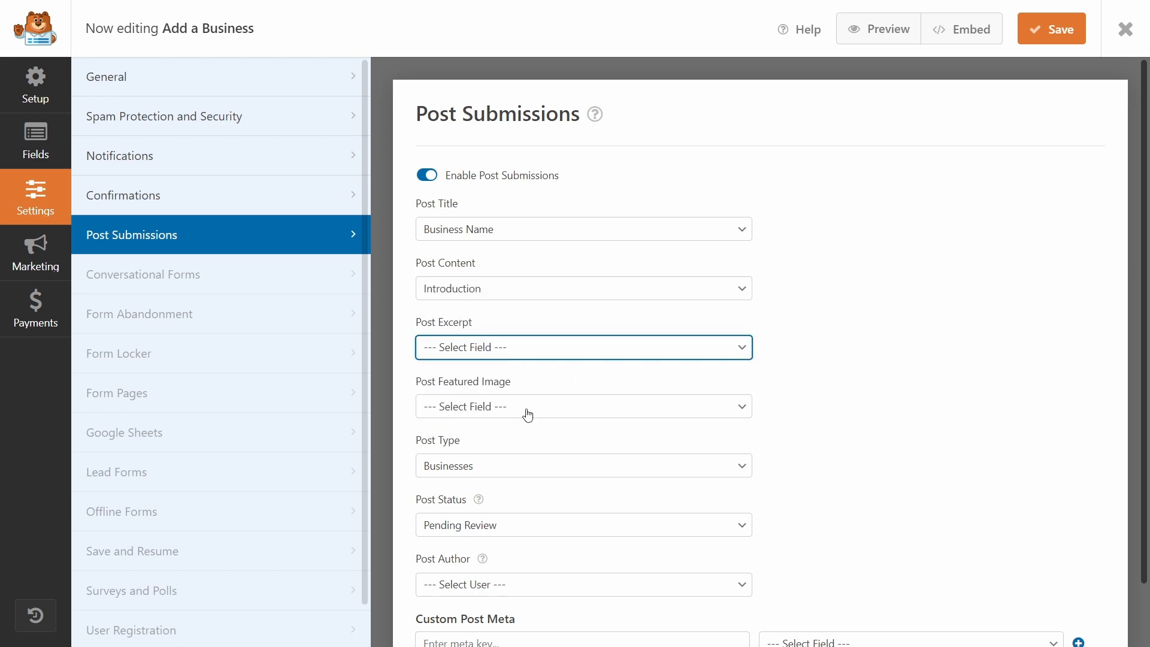
{"action": "left_click", "coordinate": [508, 408]}
{"action": "left_click", "coordinate": [497, 442]}
Choose Pending Review as the post status for submitted businesses.
{"action": "scroll", "coordinate": [575, 479], "scroll_direction": "down", "scroll_amount": 1}
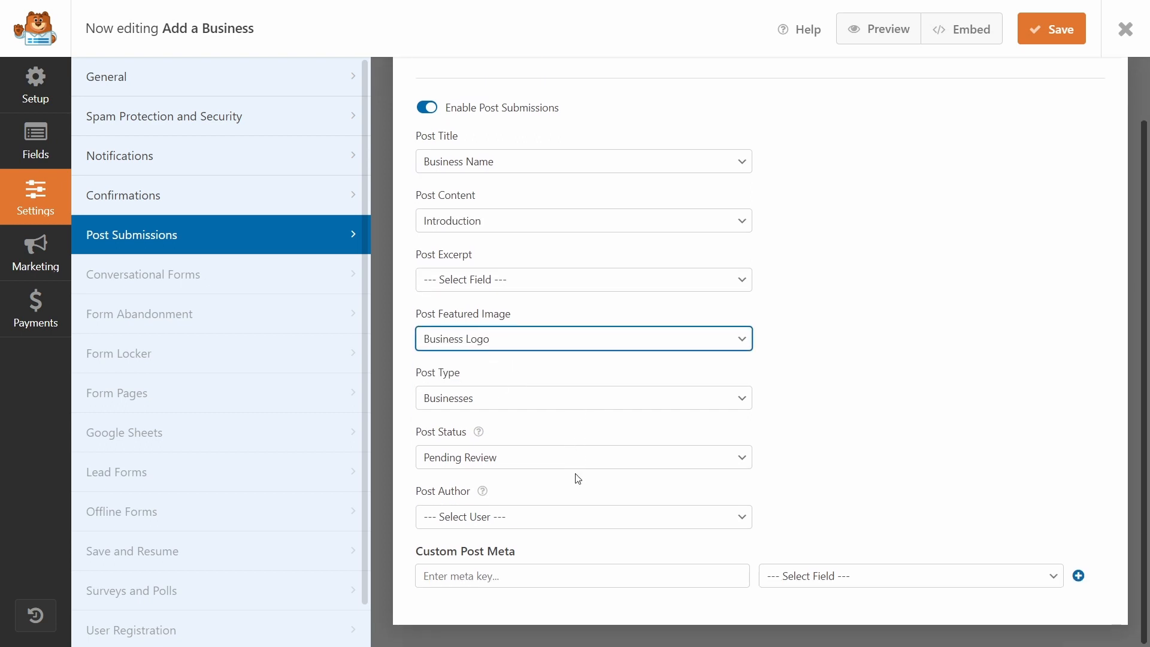
{"action": "left_click", "coordinate": [579, 460]}
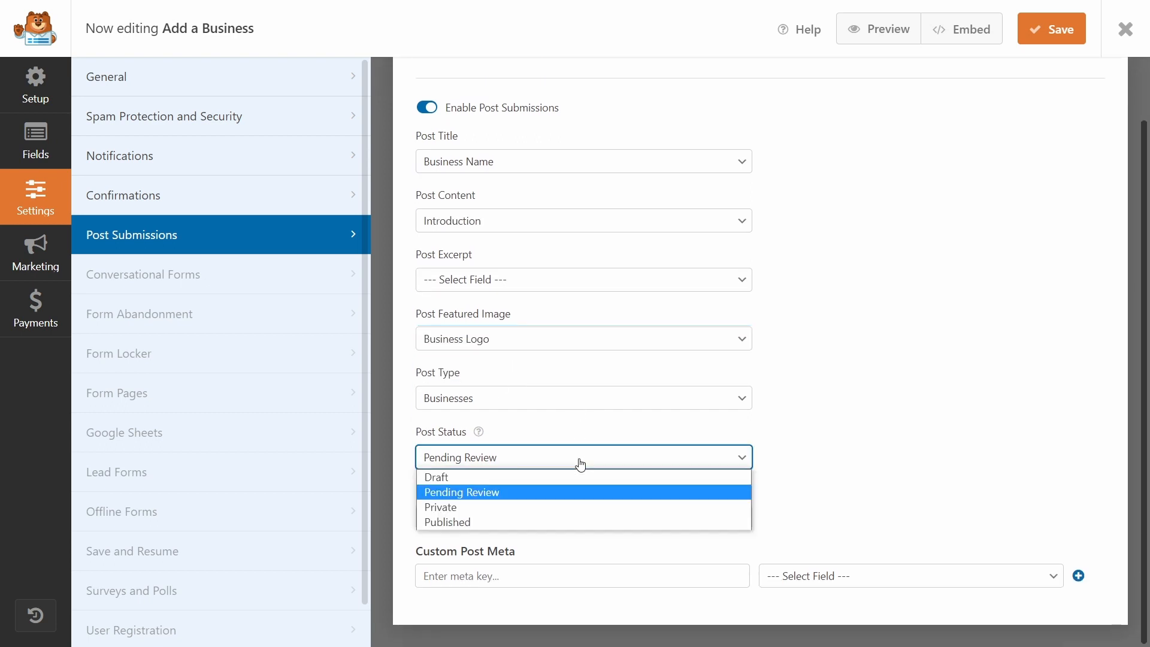
{"action": "left_click", "coordinate": [478, 491]}
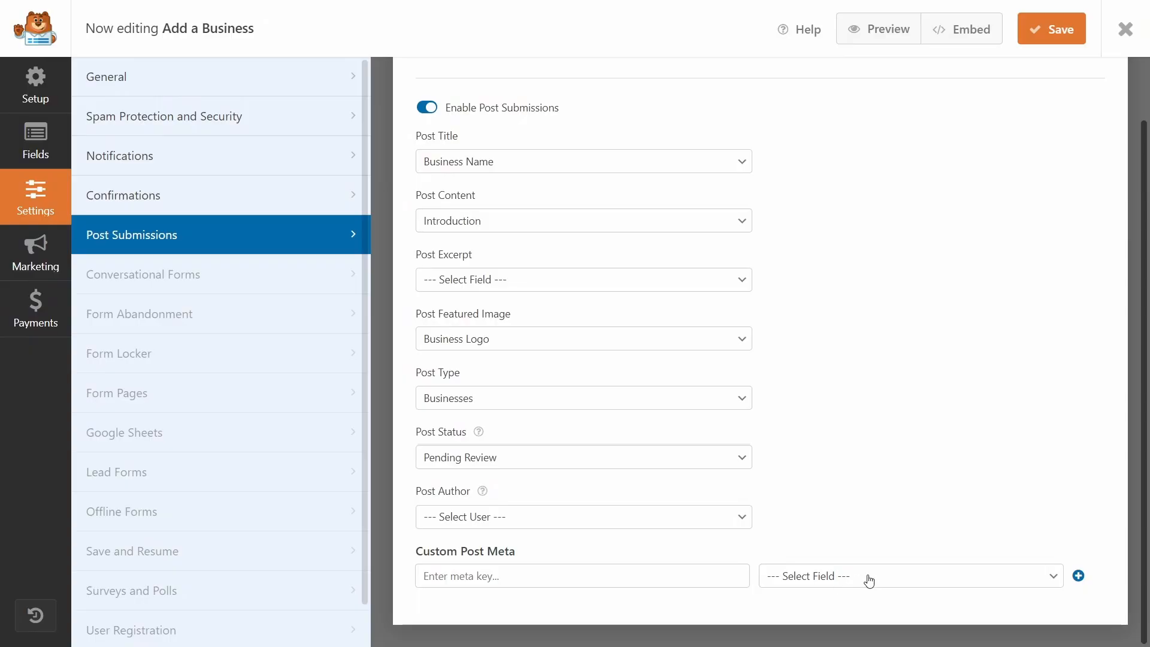
Add three more Custom Post Meta rows so that there are four in total.
{"action": "left_click", "coordinate": [1079, 576]}
{"action": "left_click", "coordinate": [1079, 576]}
{"action": "scroll", "coordinate": [1054, 551], "scroll_direction": "down", "scroll_amount": 2}
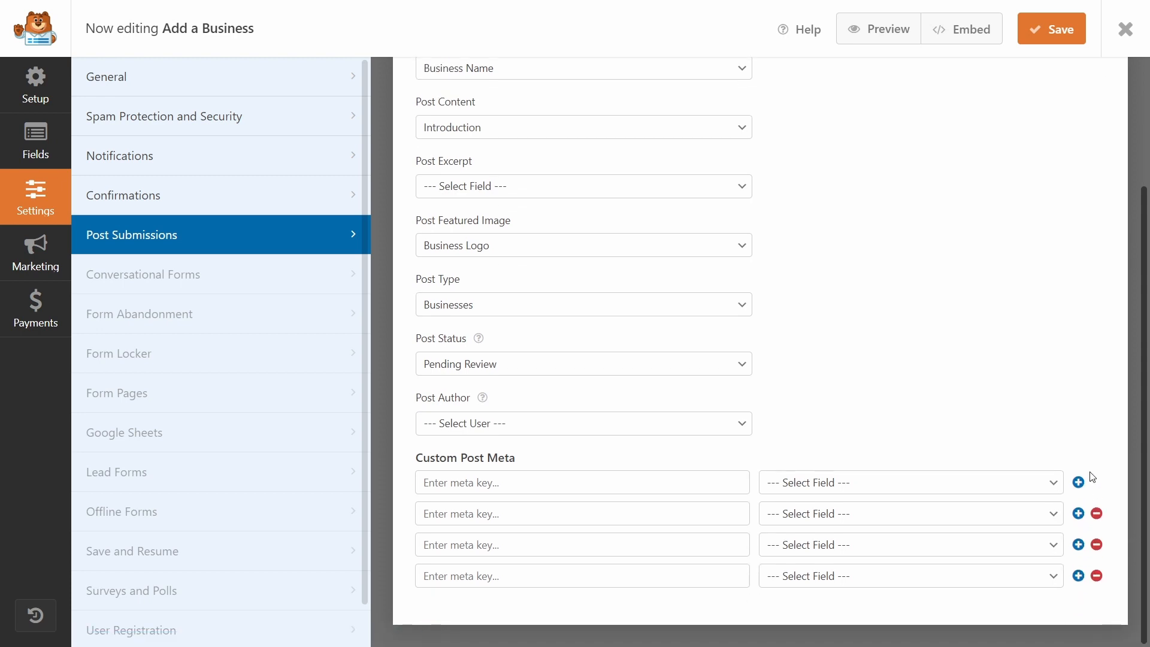
Assign the Office Address, Phone, Email and Website / URL fields to the four Custom Post Meta rows in that order.
{"action": "left_click", "coordinate": [1052, 486]}
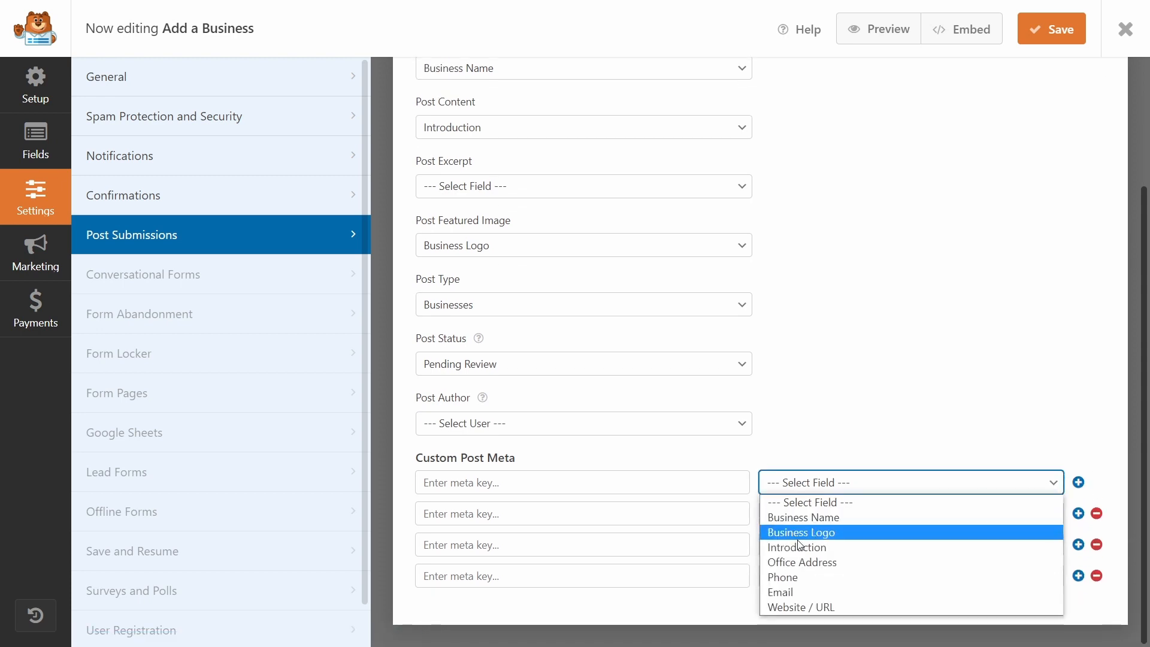
{"action": "left_click", "coordinate": [806, 562]}
{"action": "left_click", "coordinate": [1009, 514]}
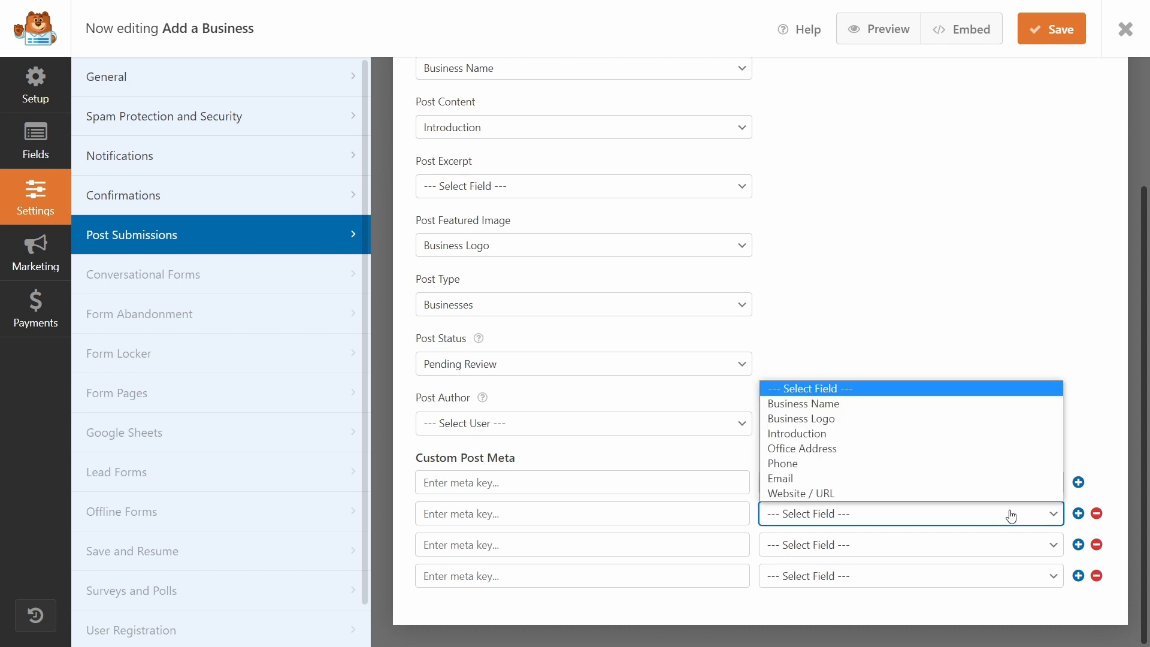
{"action": "left_click", "coordinate": [821, 467]}
{"action": "left_click", "coordinate": [872, 547]}
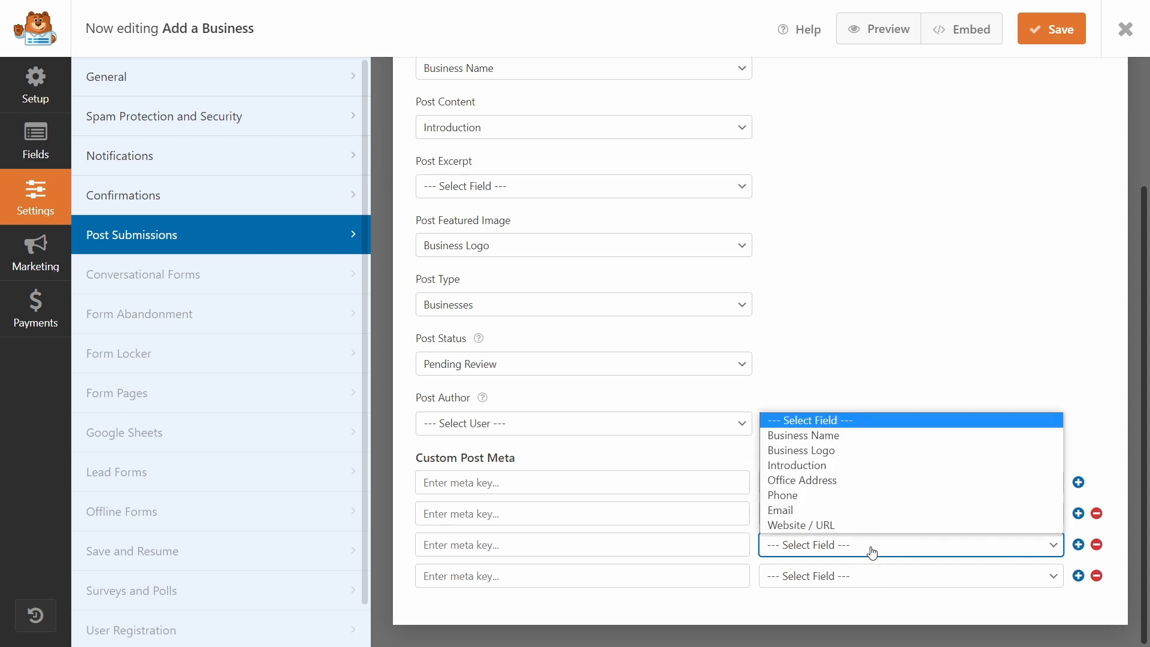
{"action": "left_click", "coordinate": [800, 510]}
{"action": "left_click", "coordinate": [831, 576]}
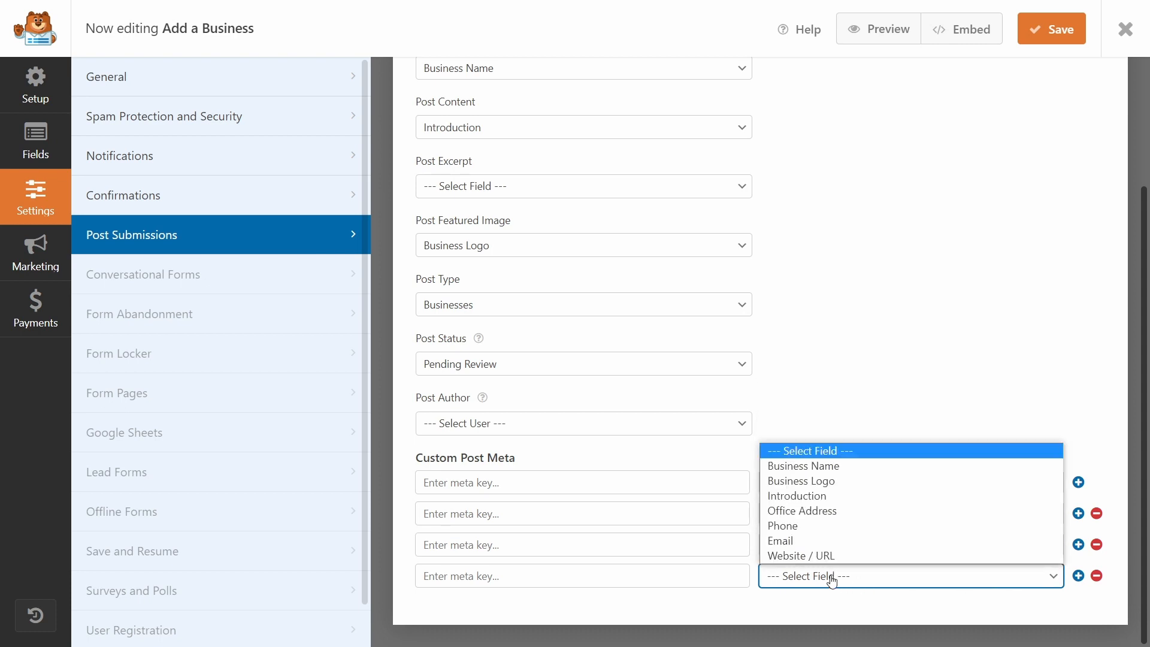
{"action": "left_click", "coordinate": [818, 562]}
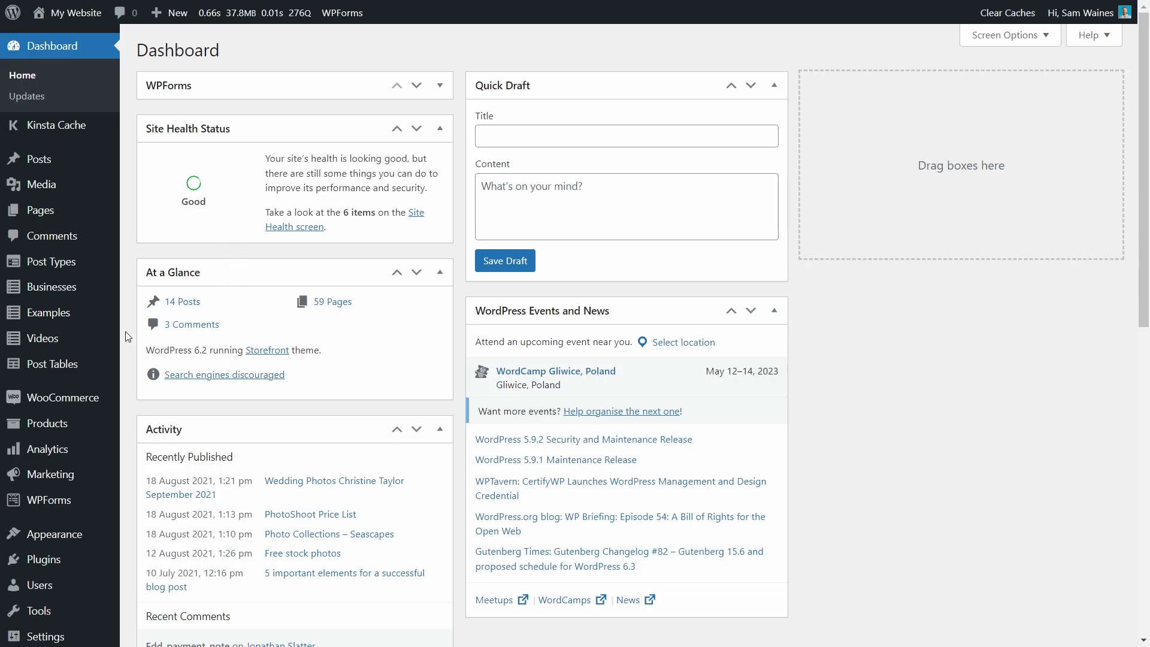
Open the custom fields of the Businesses post type in the WordPress admin and copy the Email field's slug.
{"action": "mouse_move", "coordinate": [55, 269]}
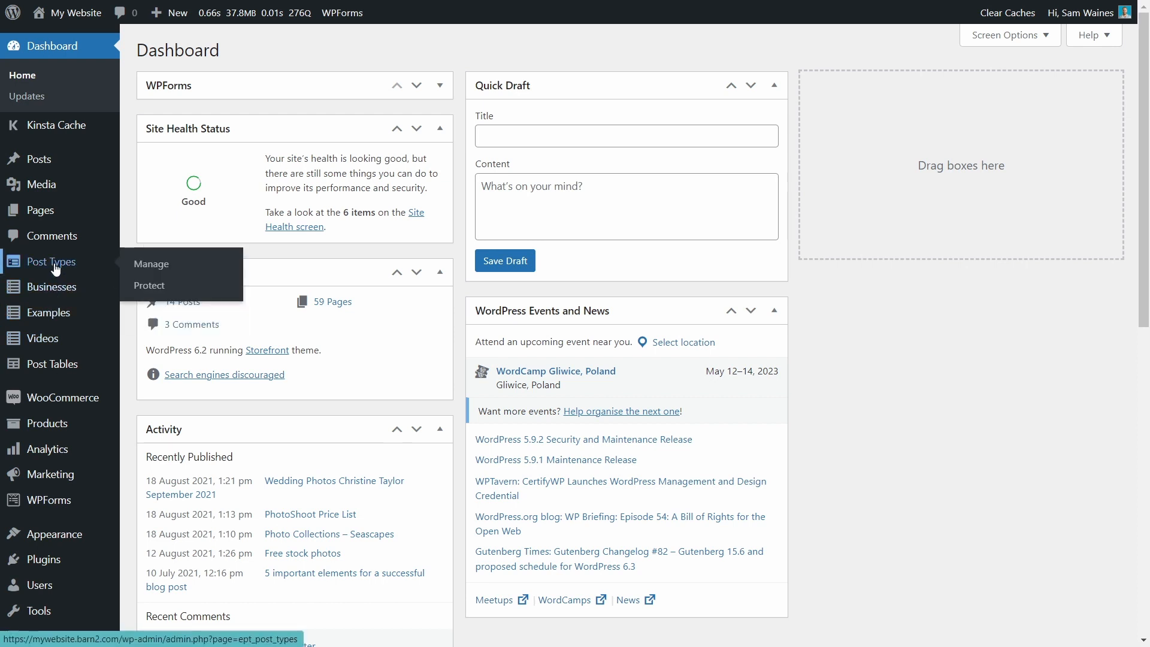
{"action": "left_click", "coordinate": [55, 269]}
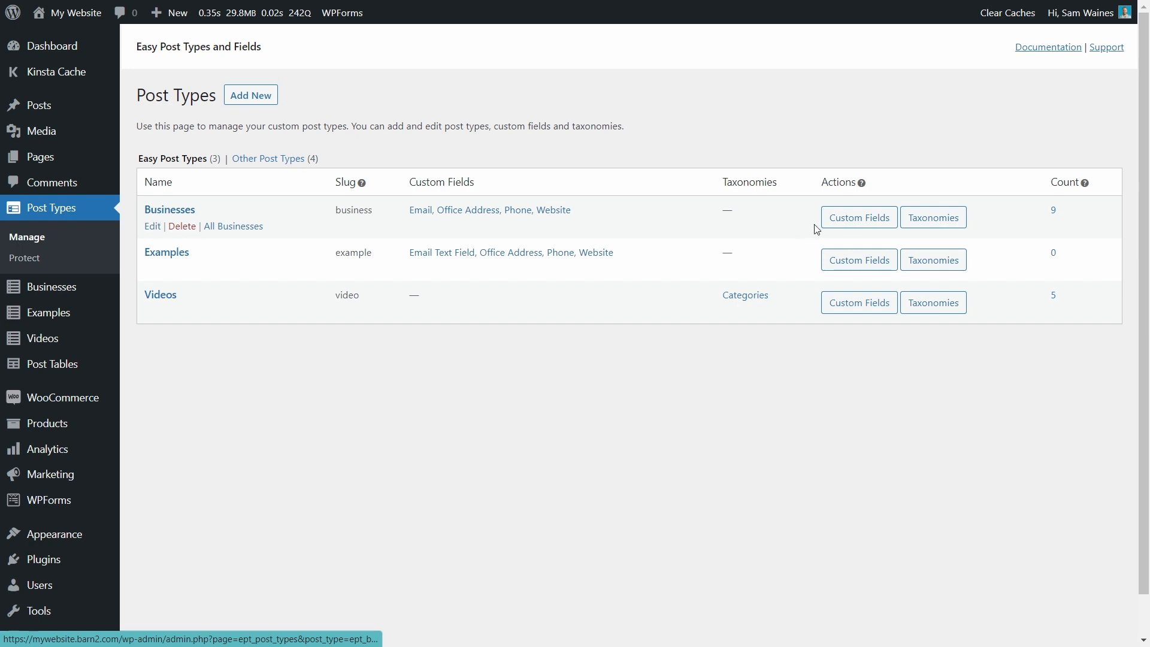
{"action": "left_click", "coordinate": [839, 222]}
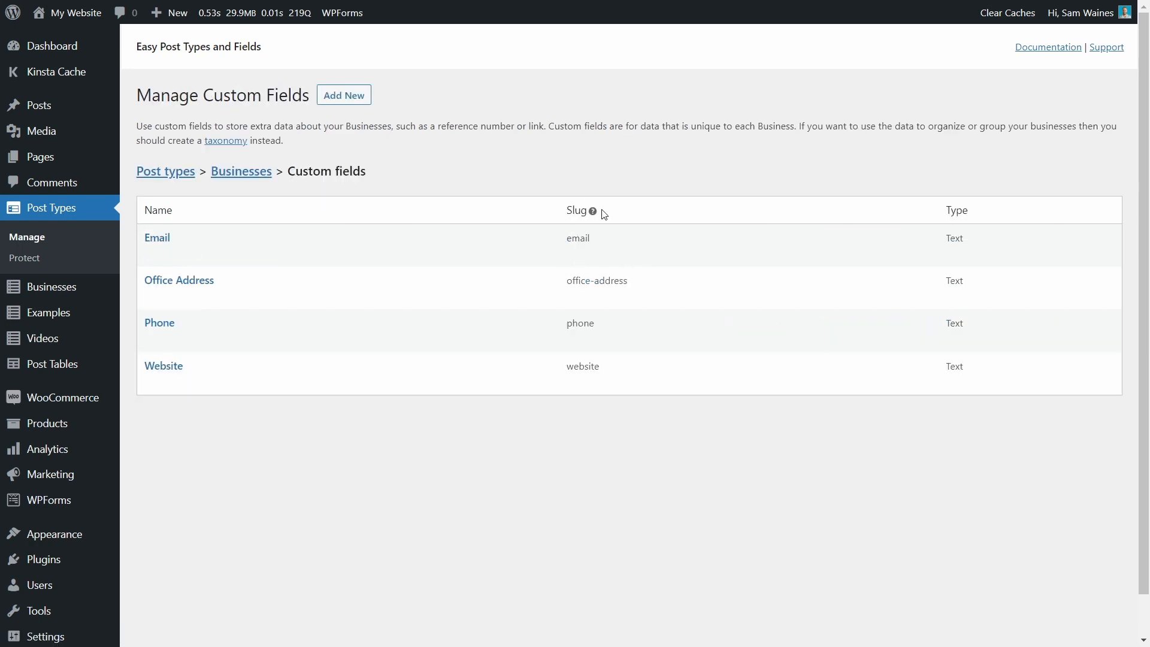
{"action": "double_click", "coordinate": [609, 246]}
{"action": "key", "text": "ctrl+c"}
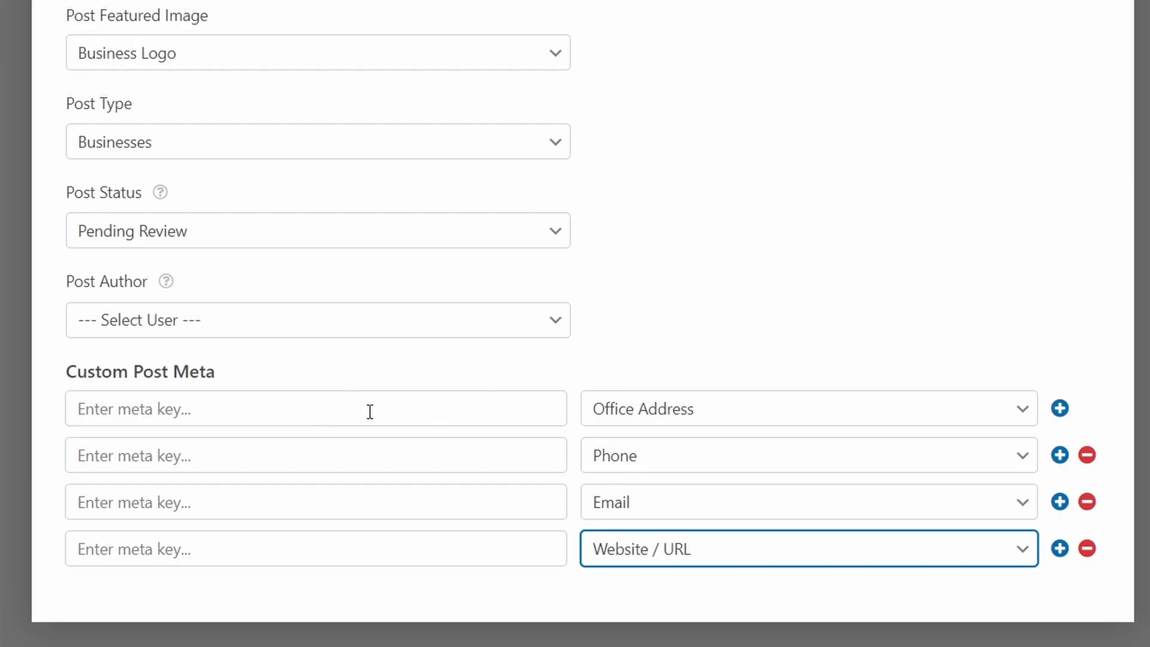
Set the meta key of the Email row in the WPForms post submission settings to ept_businesses_email.
{"action": "left_click", "coordinate": [240, 494]}
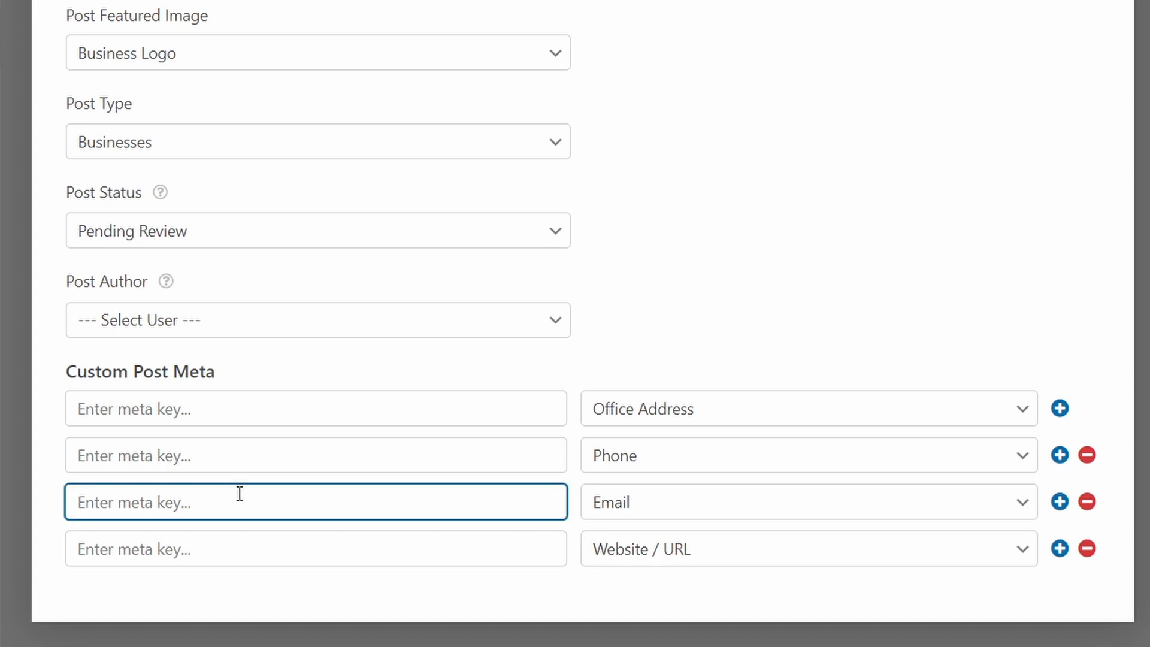
{"action": "key", "text": "ctrl+v"}
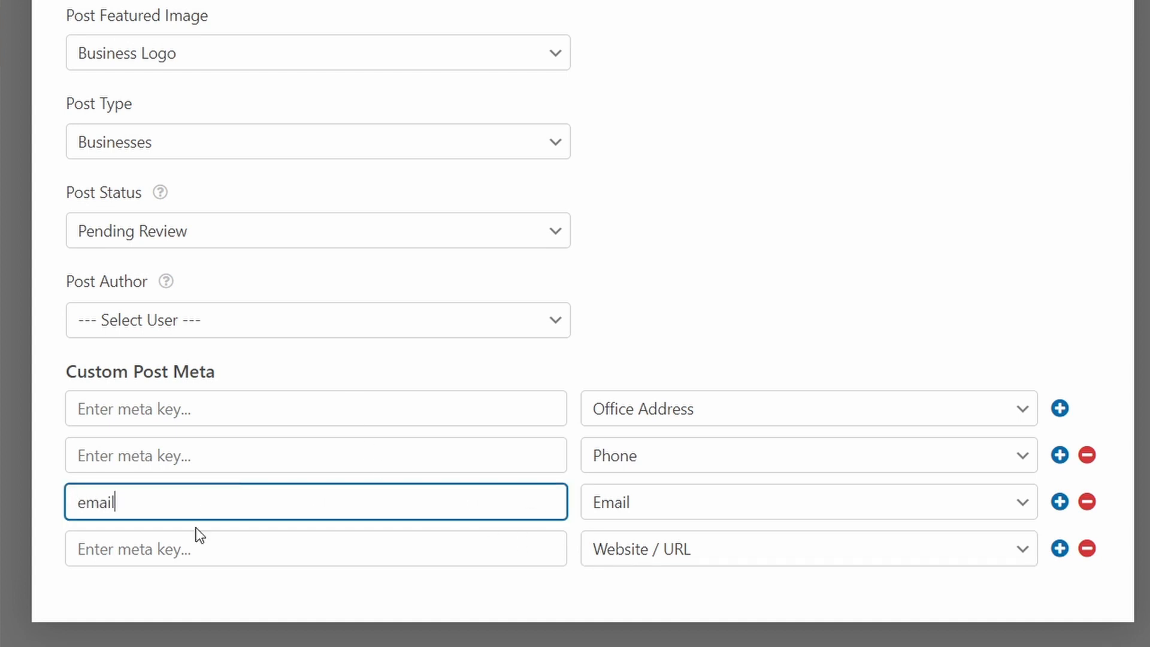
{"action": "left_click", "coordinate": [75, 503]}
{"action": "type", "text": "ep"}
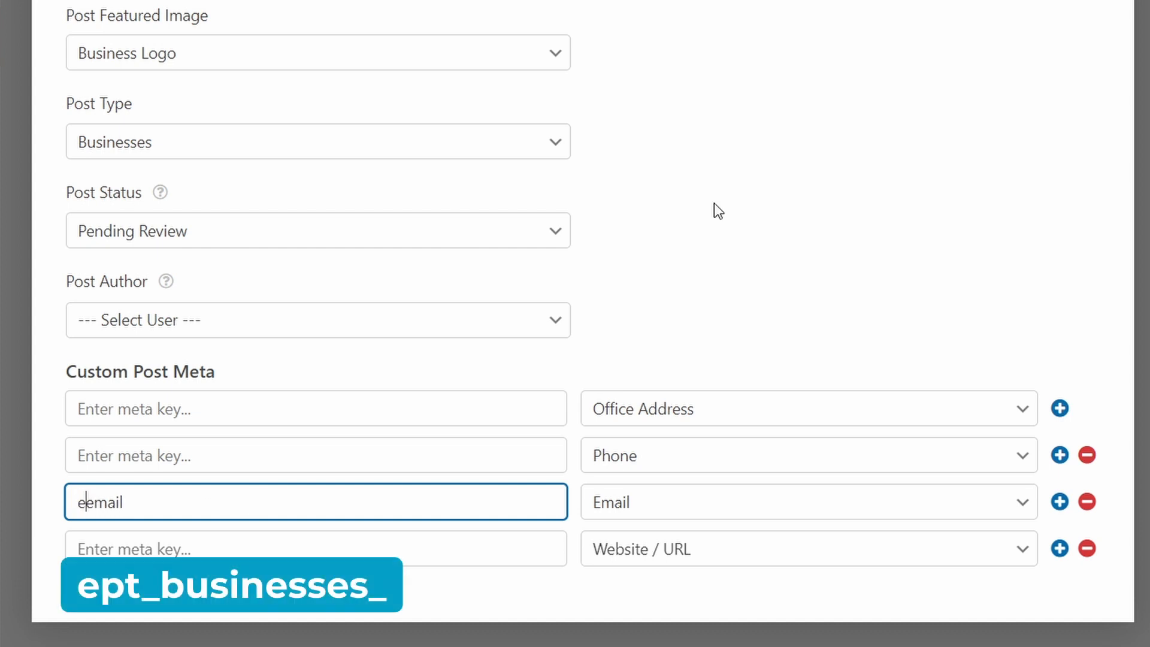
{"action": "type", "text": "t_businesses"}
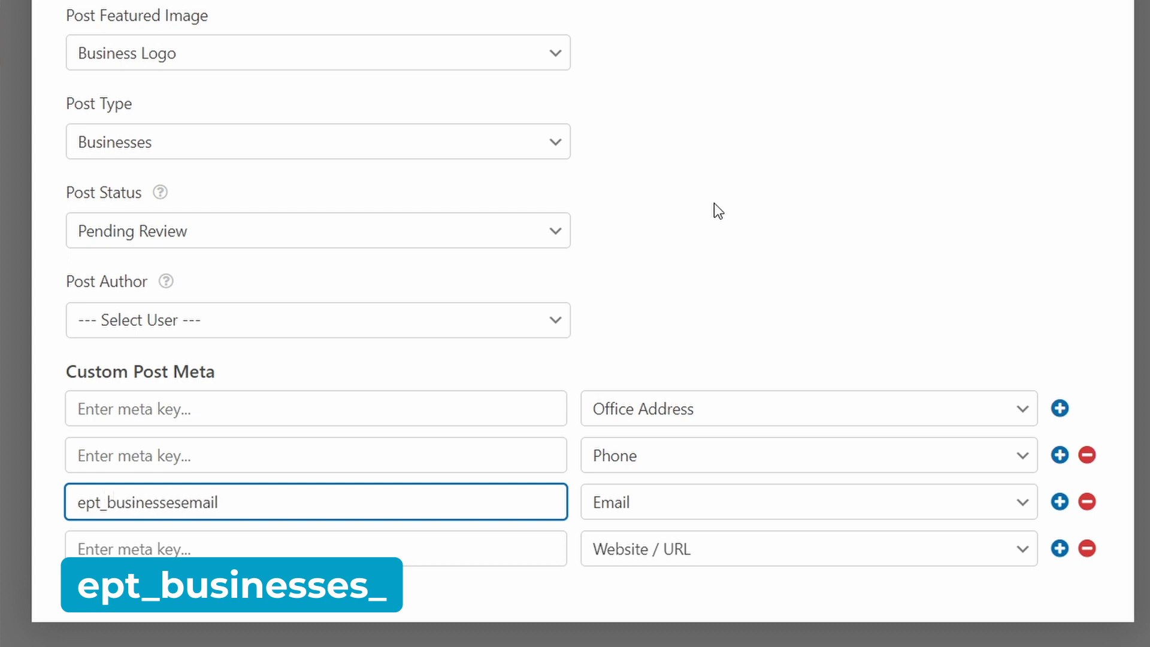
{"action": "type", "text": "_"}
{"action": "key", "text": "End"}
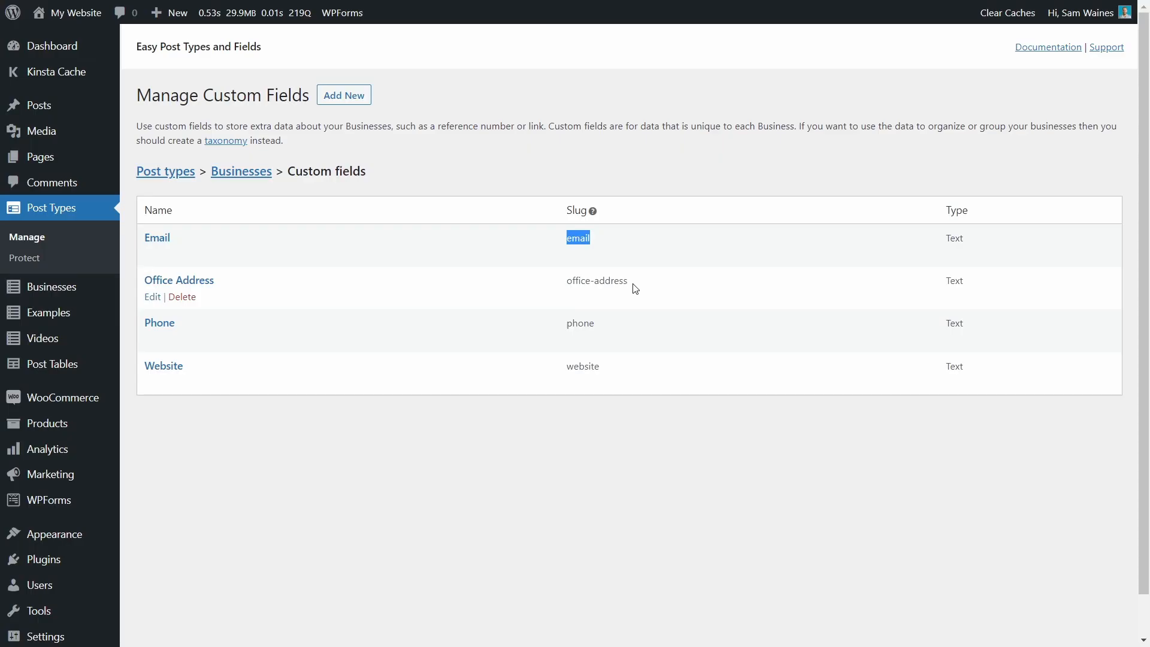
Copy the office-address slug from the Businesses custom fields and set the Office Address row's meta key to ept_businesses_office-address.
{"action": "left_click_drag", "start_coordinate": [630, 286], "coordinate": [571, 295]}
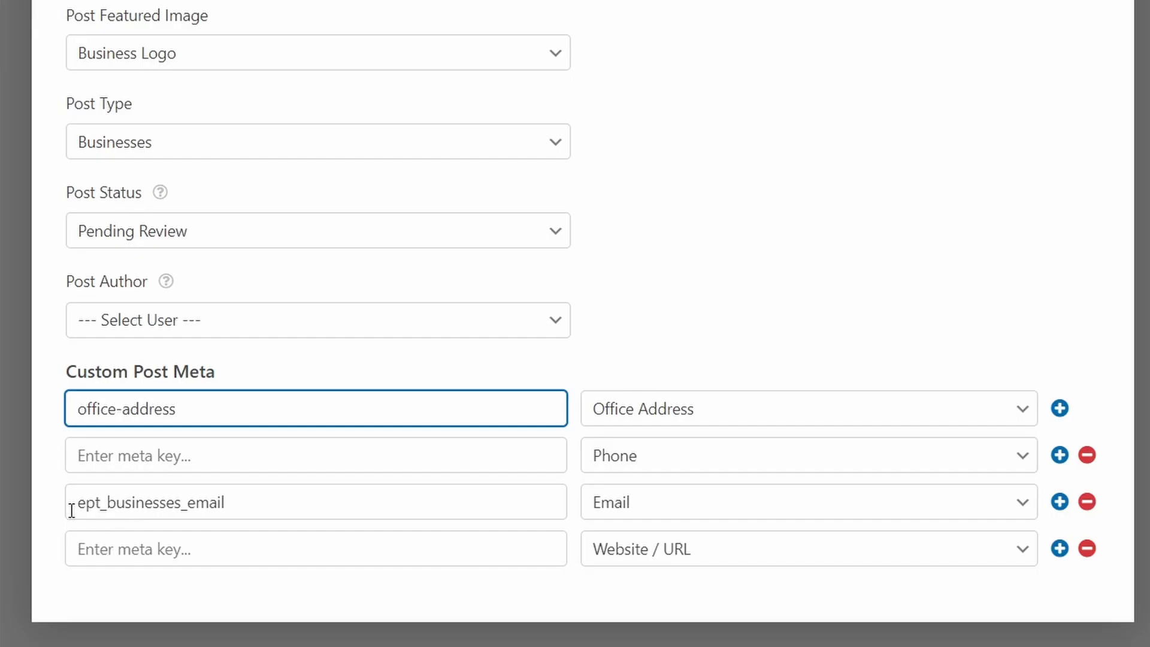
{"action": "left_click_drag", "start_coordinate": [80, 503], "coordinate": [191, 509]}
{"action": "key", "text": "ctrl+c"}
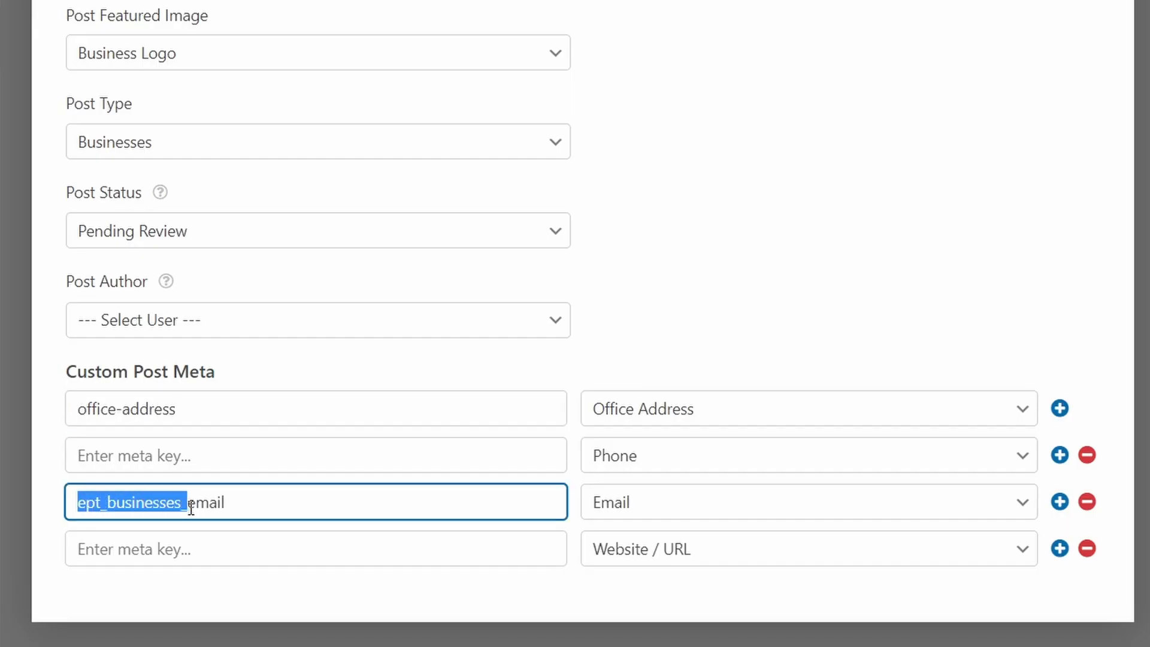
{"action": "left_click", "coordinate": [82, 411]}
{"action": "key", "text": "ctrl+v"}
Set the meta keys to ept_businesses_phone for Phone and ept_businesses_website for Website / URL, and save the form.
{"action": "left_click", "coordinate": [100, 456]}
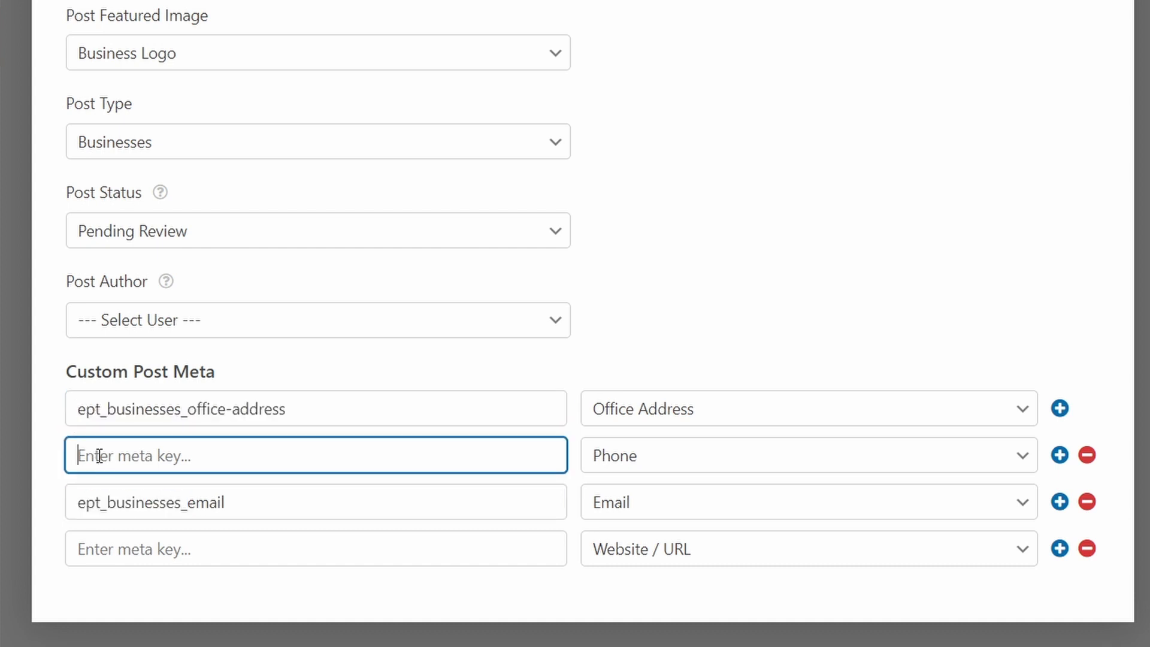
{"action": "key", "text": "ctrl+v"}
{"action": "left_click", "coordinate": [97, 547]}
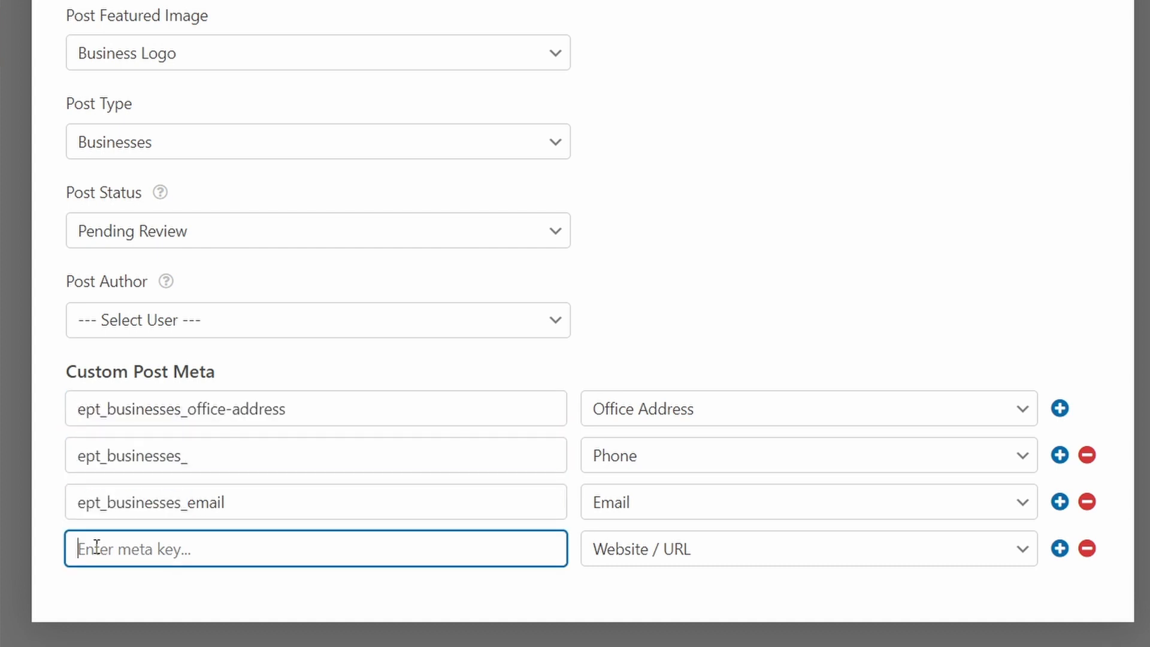
{"action": "key", "text": "ctrl+v"}
{"action": "left_click", "coordinate": [206, 454]}
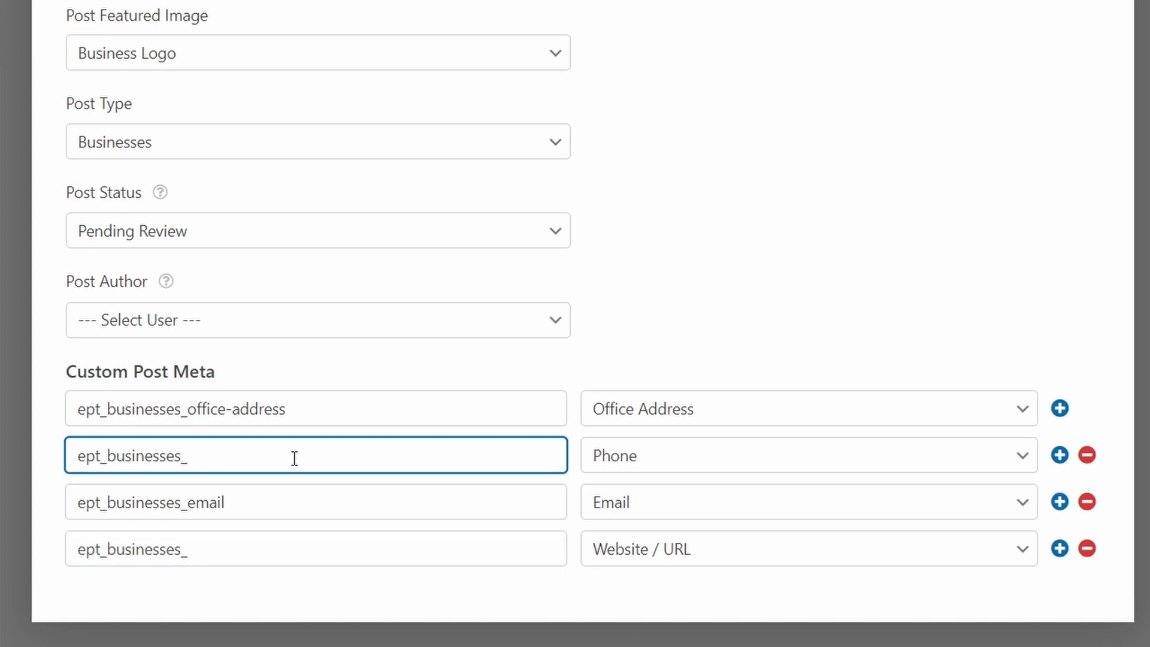
{"action": "type", "text": "phone"}
{"action": "left_click", "coordinate": [223, 556]}
{"action": "type", "text": "website"}
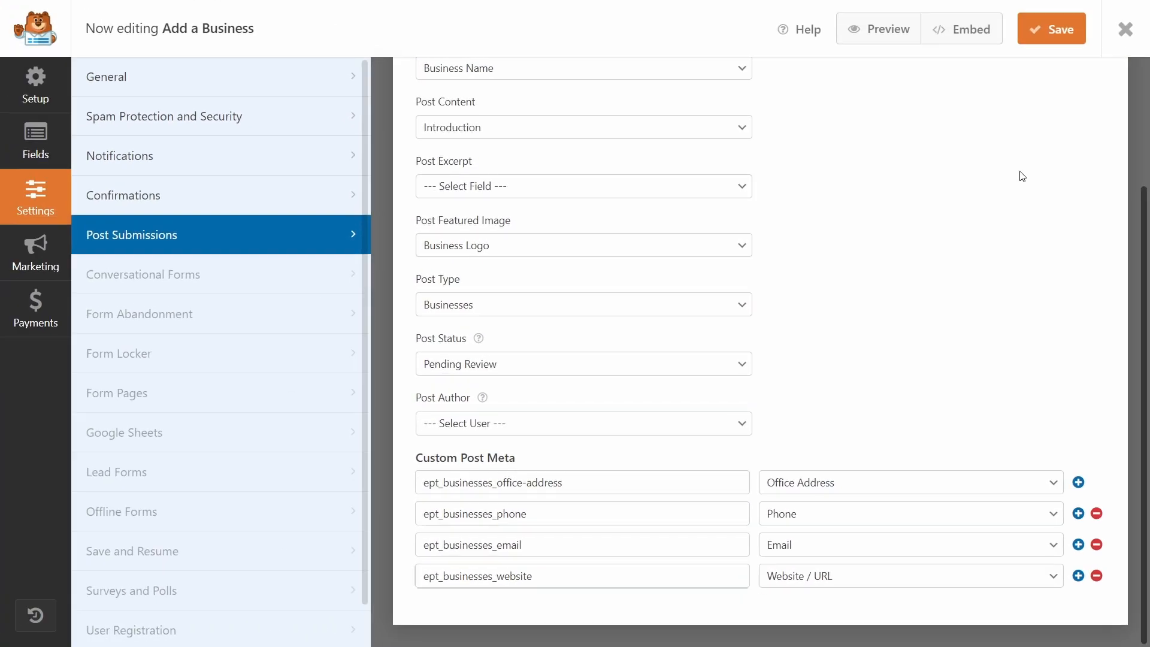
{"action": "left_click", "coordinate": [1059, 34]}
Examine the sample posts table on the Posts Table Pro demo page.
{"action": "scroll", "coordinate": [791, 405], "scroll_direction": "up", "scroll_amount": 1}
{"action": "scroll", "coordinate": [790, 405], "scroll_direction": "down", "scroll_amount": 1}
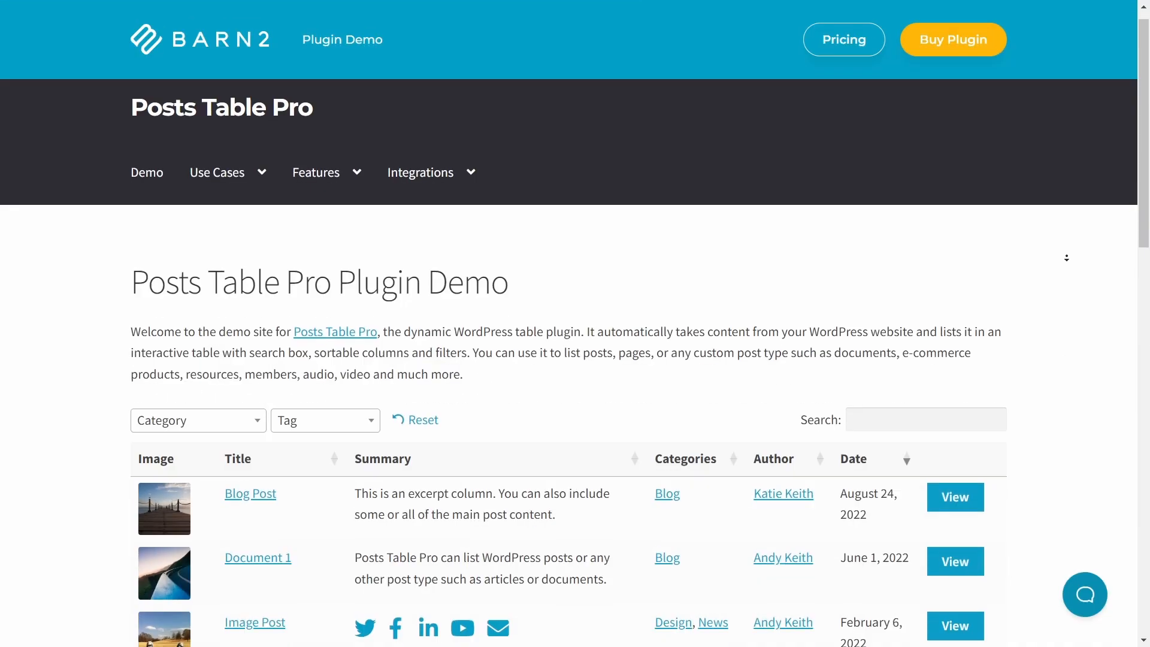
{"action": "scroll", "coordinate": [1070, 273], "scroll_direction": "down", "scroll_amount": 2}
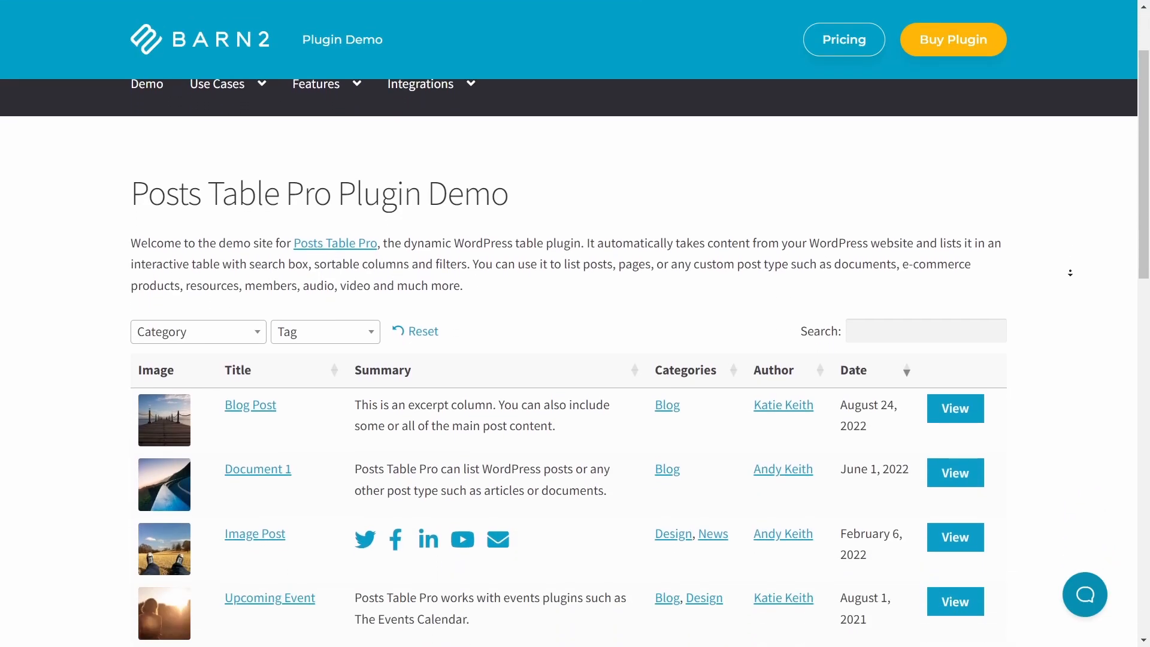
{"action": "scroll", "coordinate": [1069, 273], "scroll_direction": "down", "scroll_amount": 3}
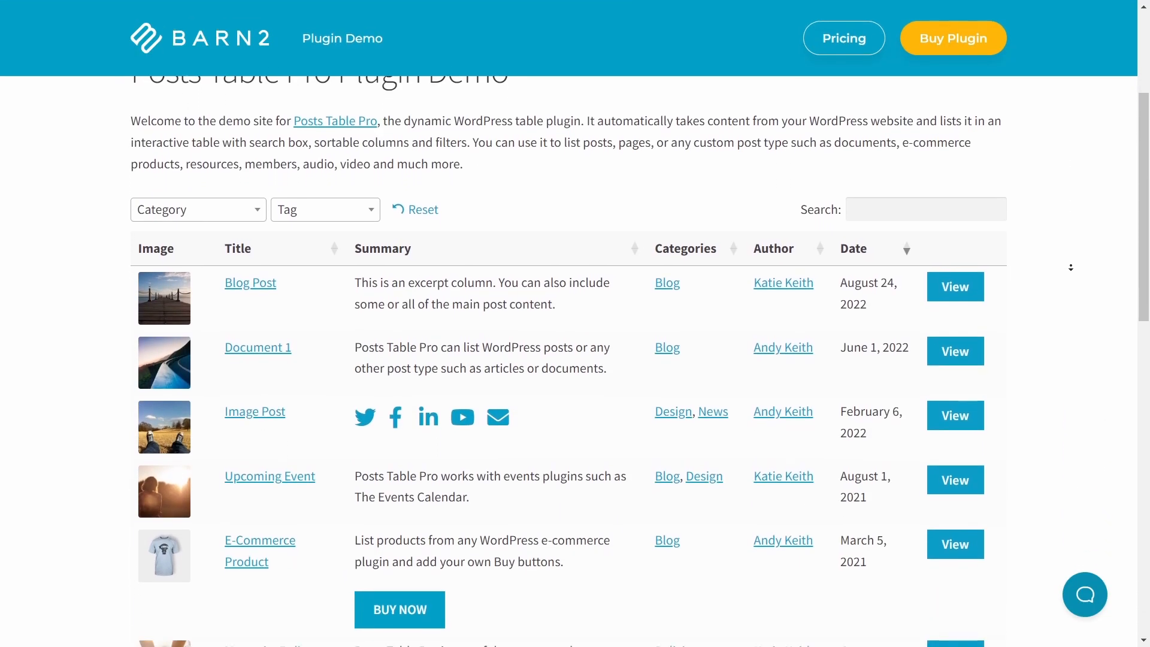
{"action": "scroll", "coordinate": [1071, 268], "scroll_direction": "down", "scroll_amount": 2}
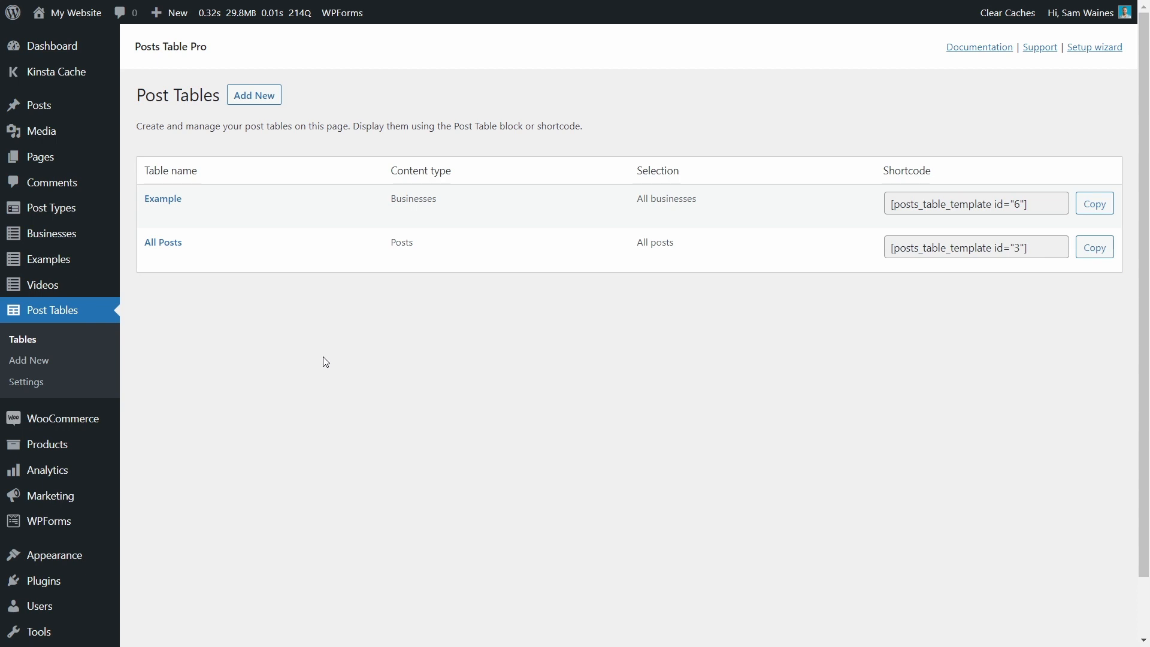
Create a new post table named Business Listings with Businesses as the content type, displaying all businesses.
{"action": "left_click", "coordinate": [33, 360]}
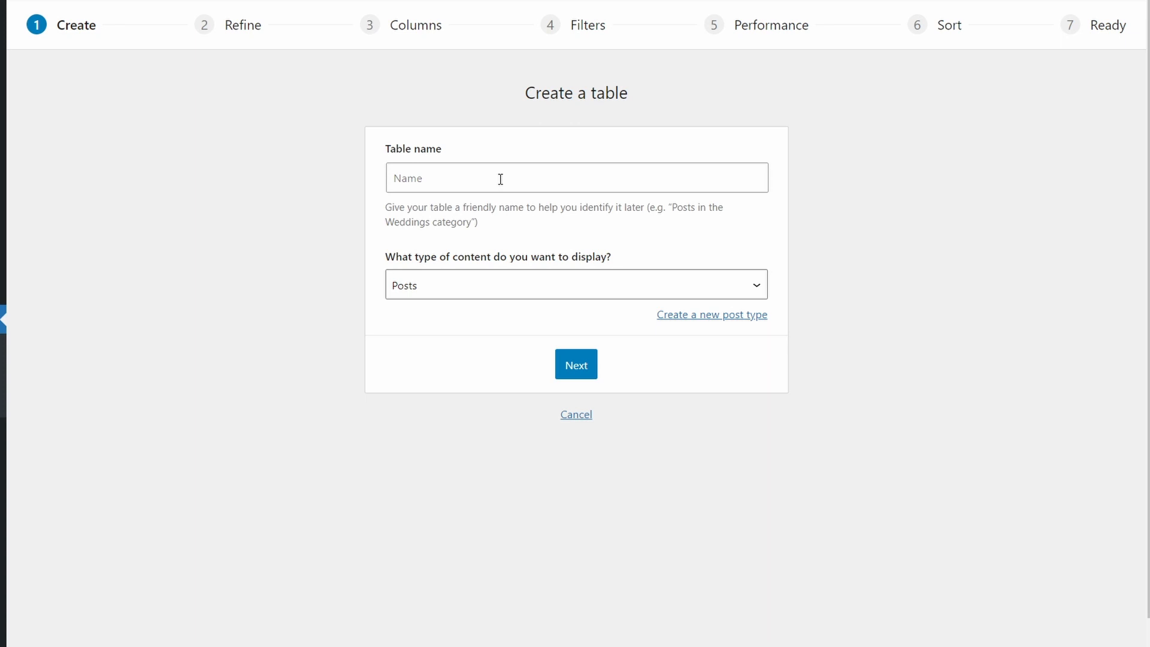
{"action": "left_click", "coordinate": [500, 179]}
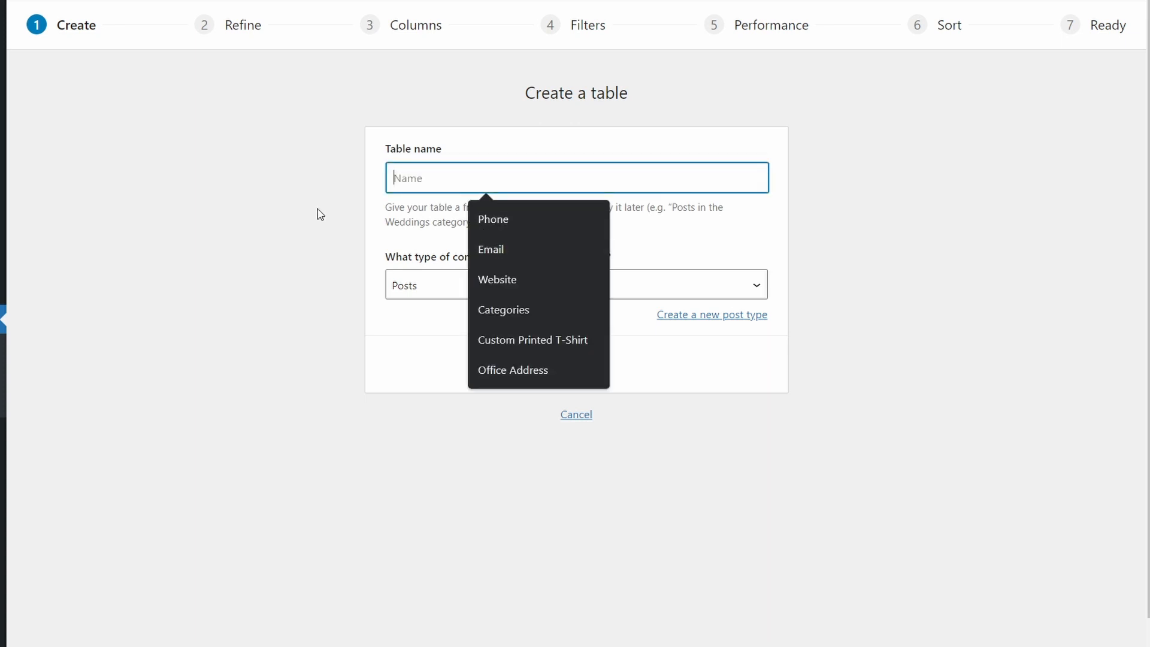
{"action": "type", "text": "Busine"}
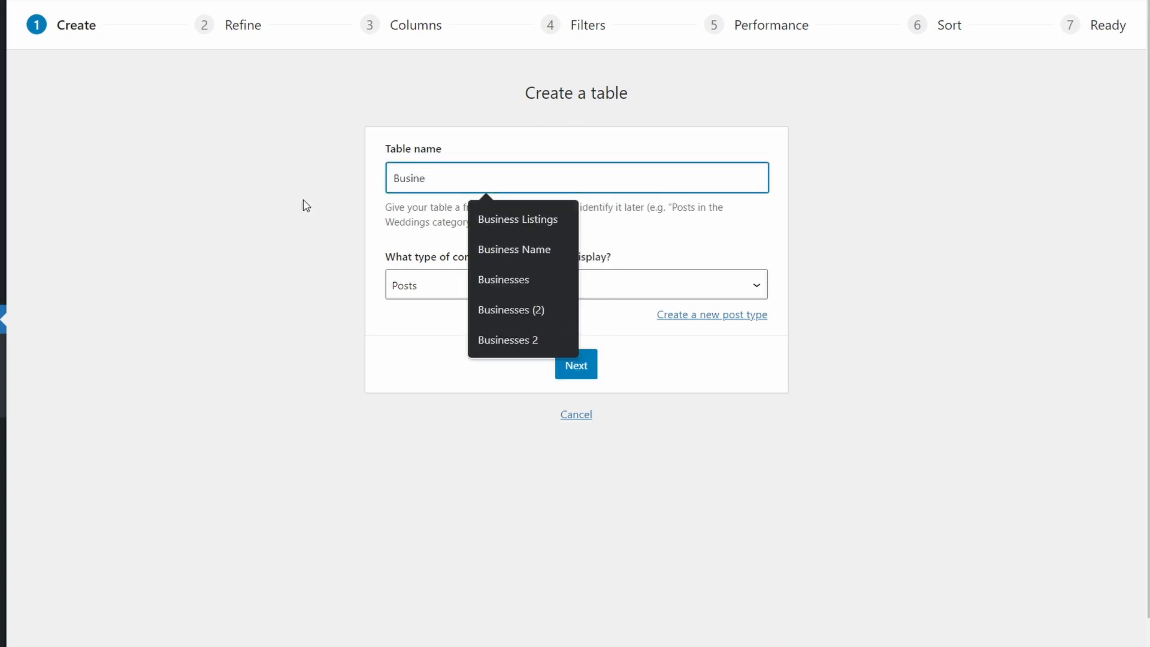
{"action": "left_click", "coordinate": [522, 219]}
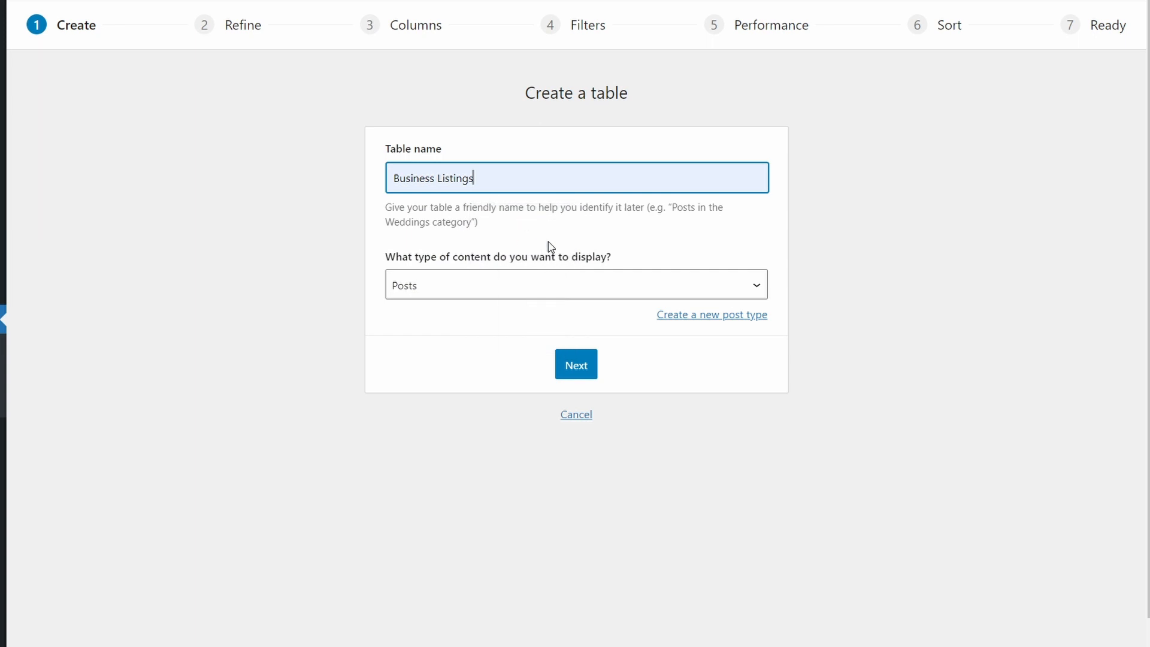
{"action": "left_click", "coordinate": [561, 297]}
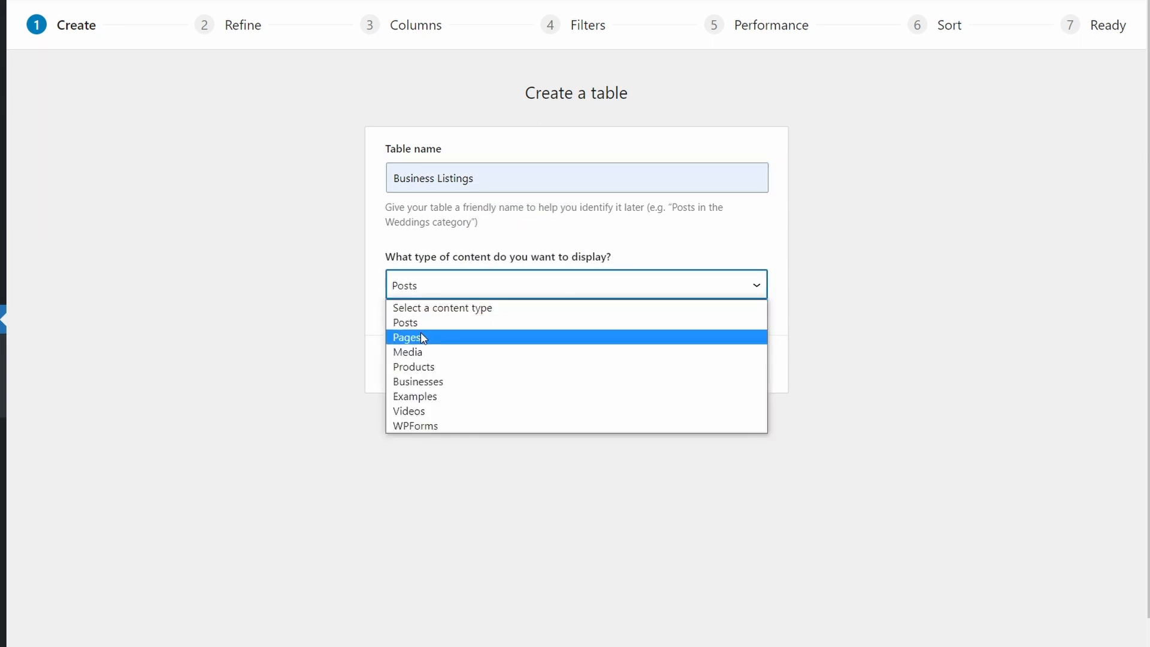
{"action": "left_click", "coordinate": [460, 383]}
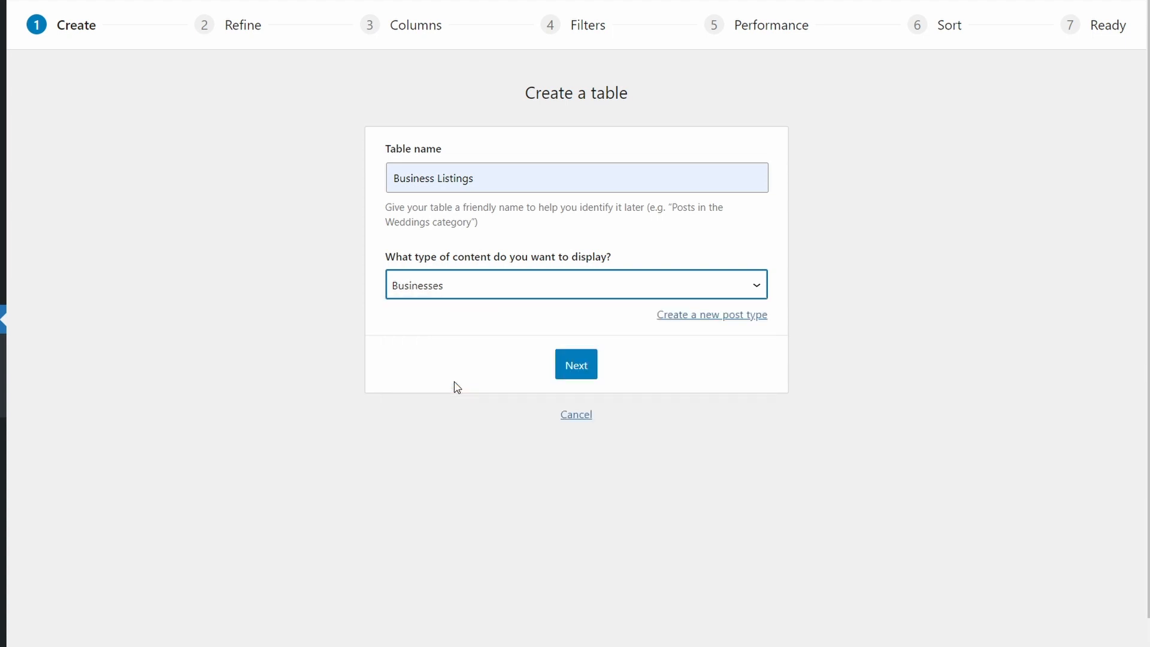
{"action": "left_click", "coordinate": [578, 371]}
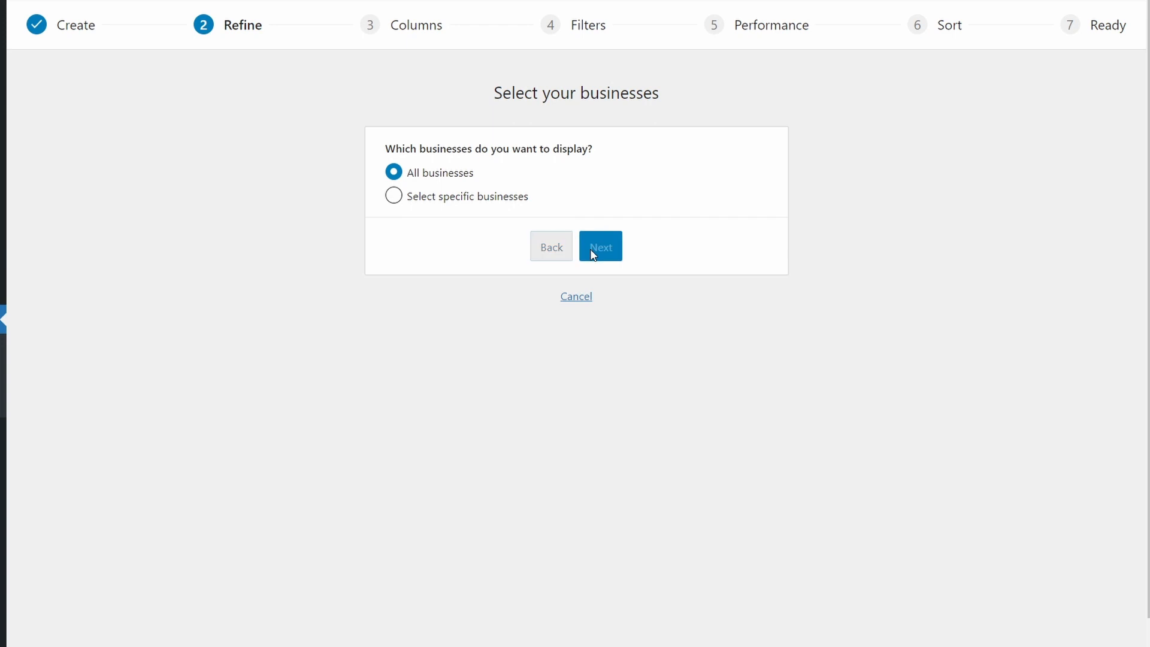
{"action": "left_click", "coordinate": [591, 250]}
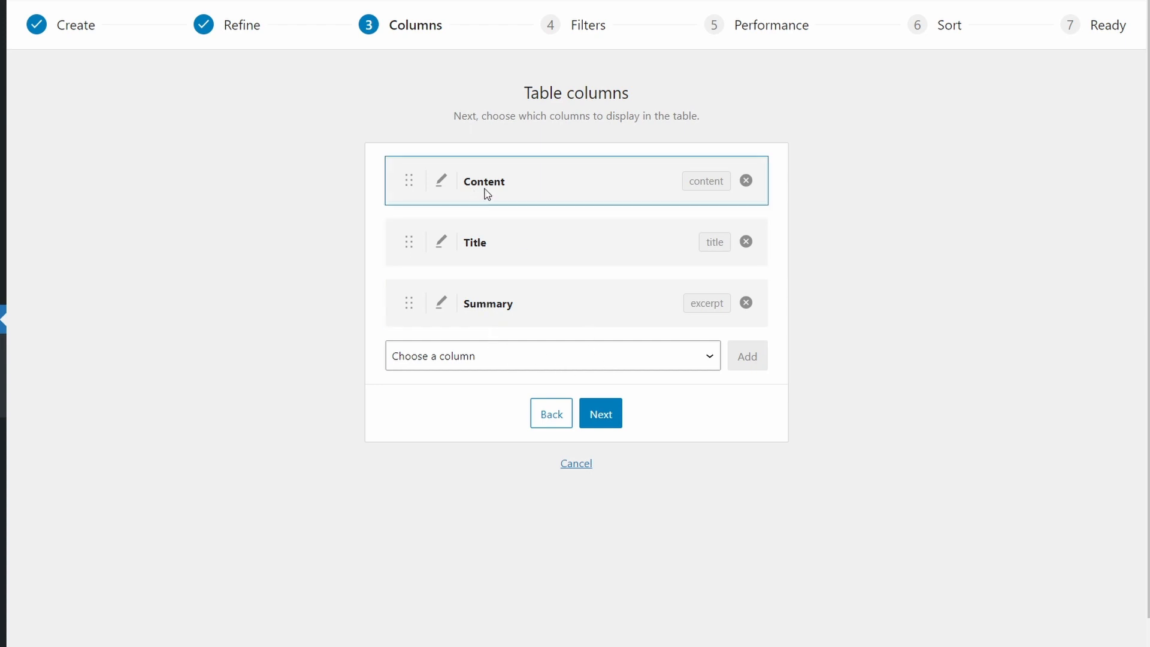
Move the Title column above Content, and add an Image column placed first in the table.
{"action": "left_click_drag", "start_coordinate": [409, 241], "coordinate": [411, 191]}
{"action": "left_click", "coordinate": [632, 364]}
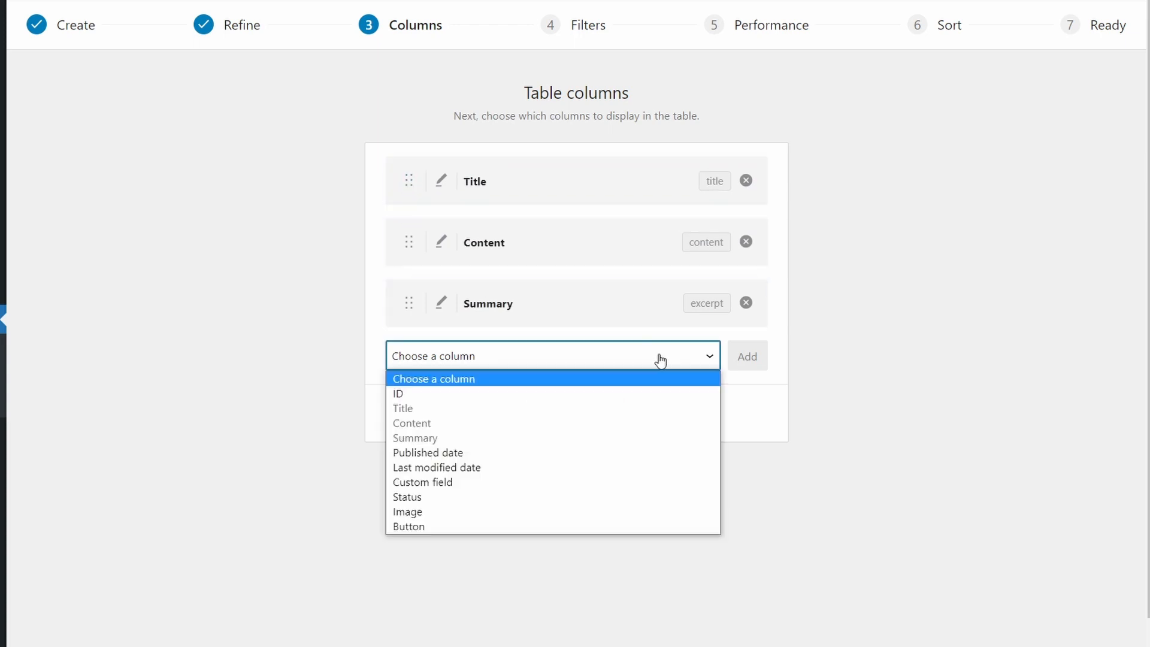
{"action": "left_click", "coordinate": [426, 511]}
{"action": "left_click", "coordinate": [753, 365]}
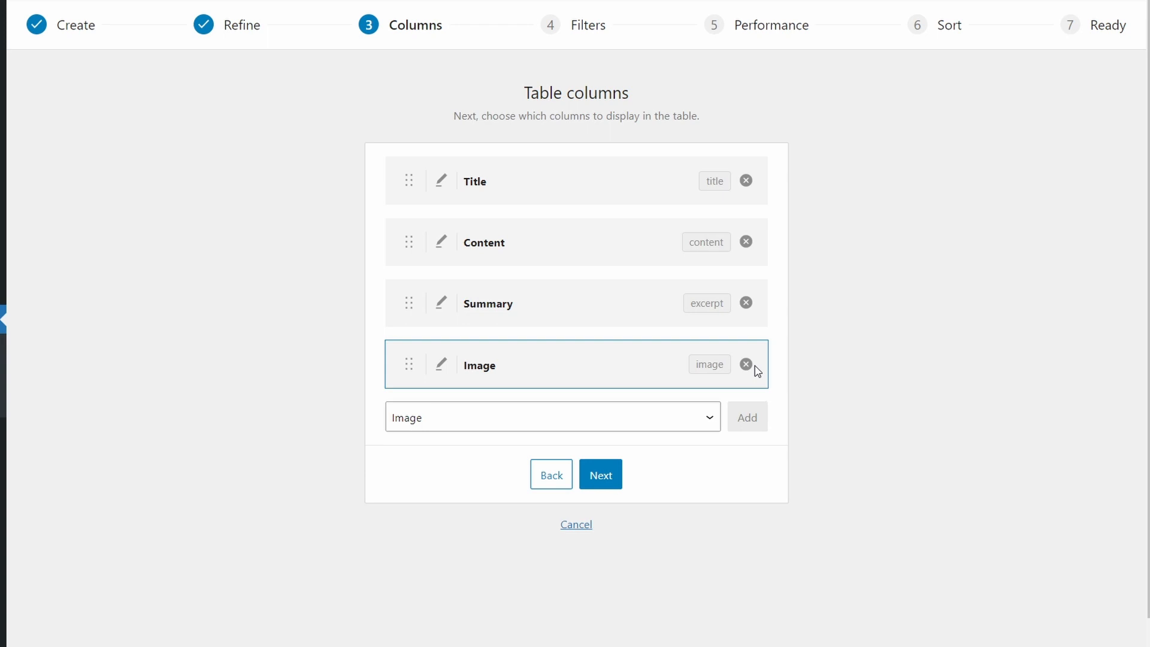
{"action": "left_click_drag", "start_coordinate": [405, 364], "coordinate": [406, 187]}
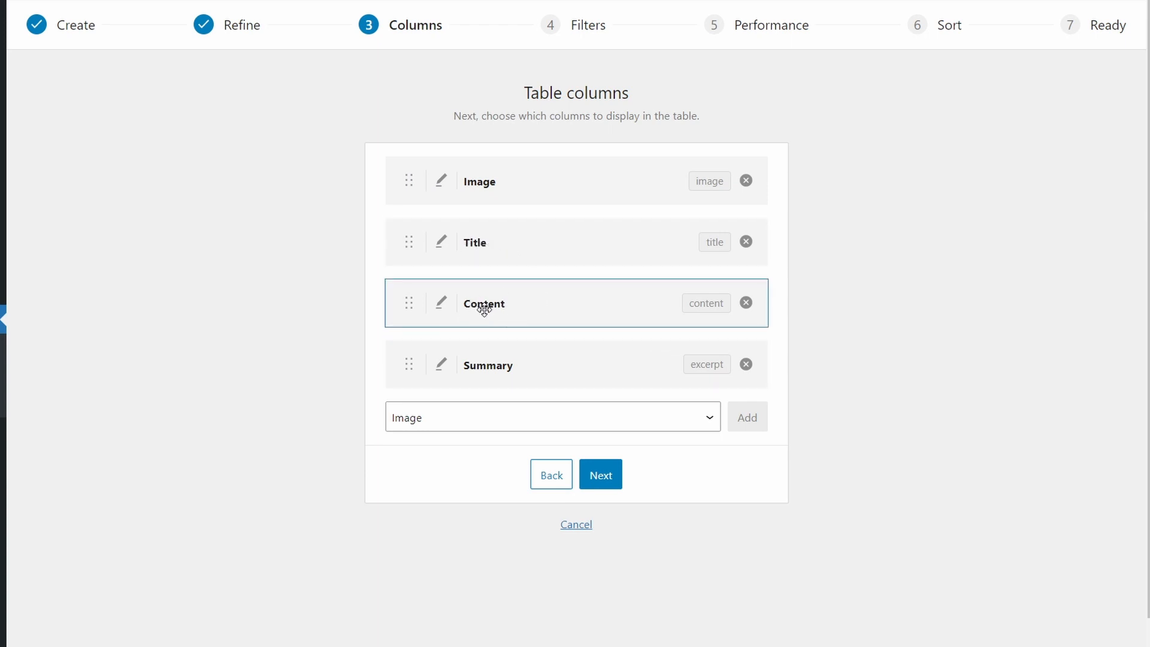
Rename the Content column to Introduction and remove the Summary column from the table.
{"action": "left_click", "coordinate": [442, 302]}
{"action": "triple_click", "coordinate": [518, 307]}
{"action": "type", "text": "Introduction"}
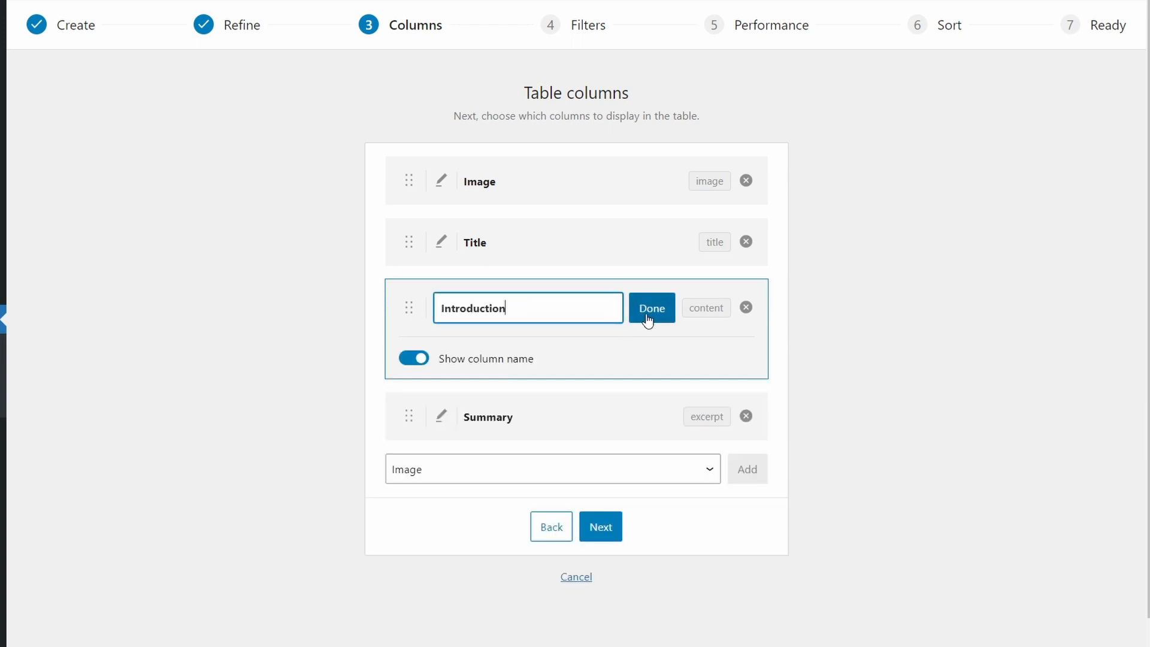
{"action": "left_click", "coordinate": [646, 317]}
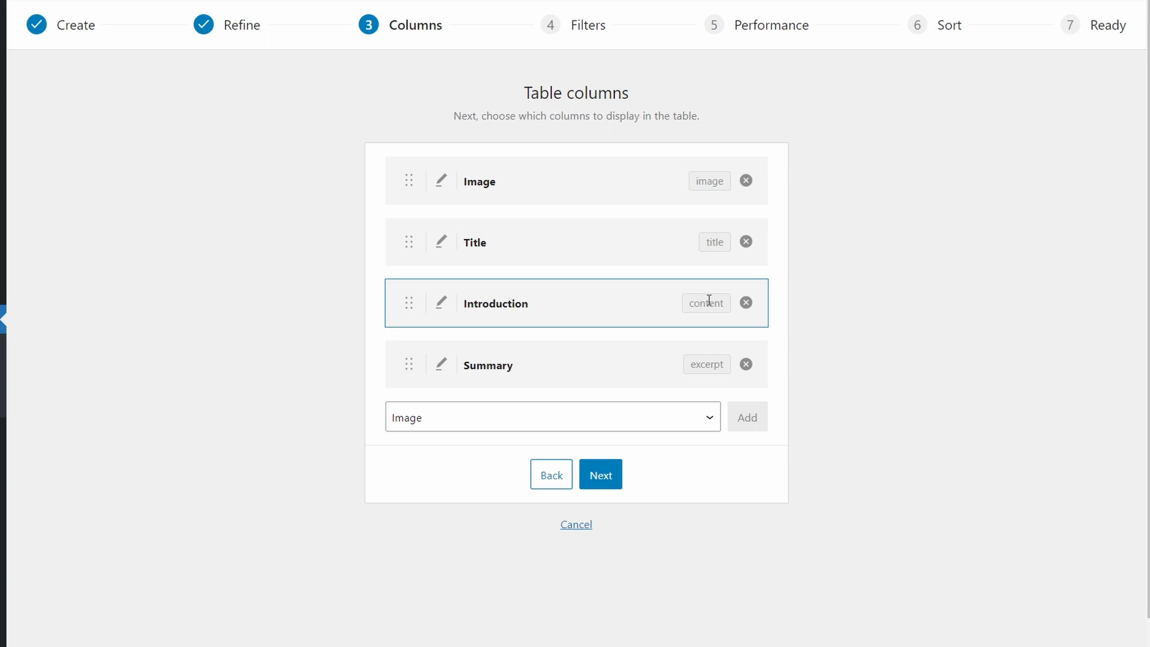
{"action": "left_click", "coordinate": [746, 364]}
Add a custom field column named Website that uses the custom field website.
{"action": "left_click", "coordinate": [710, 357]}
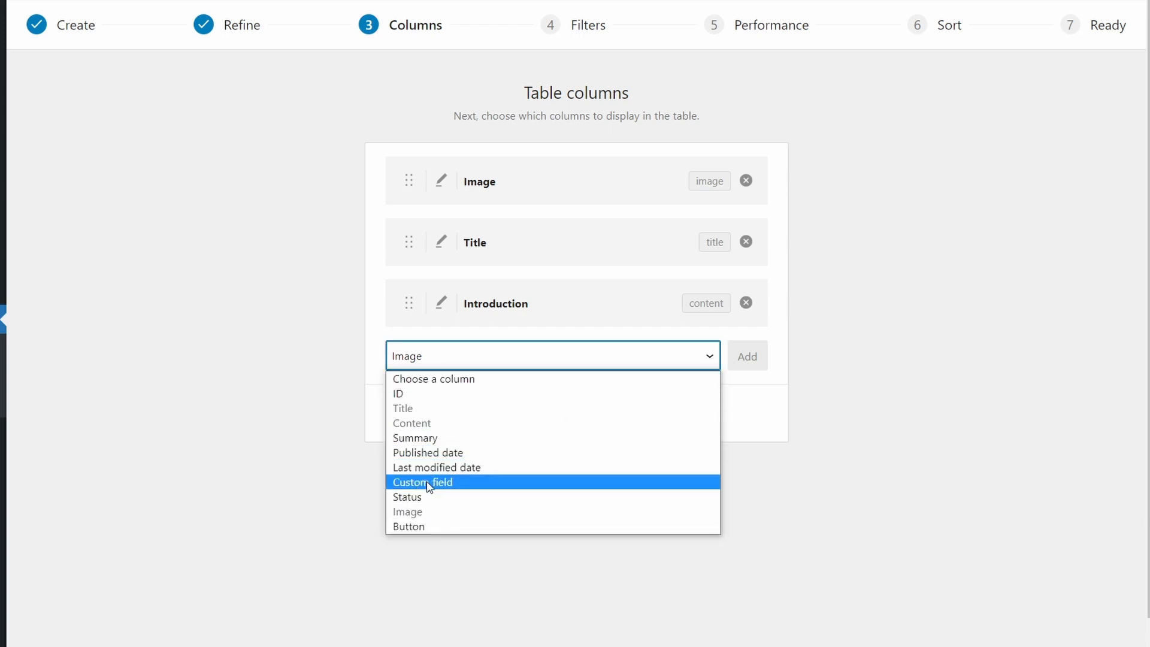
{"action": "left_click", "coordinate": [466, 482]}
{"action": "left_click", "coordinate": [750, 359]}
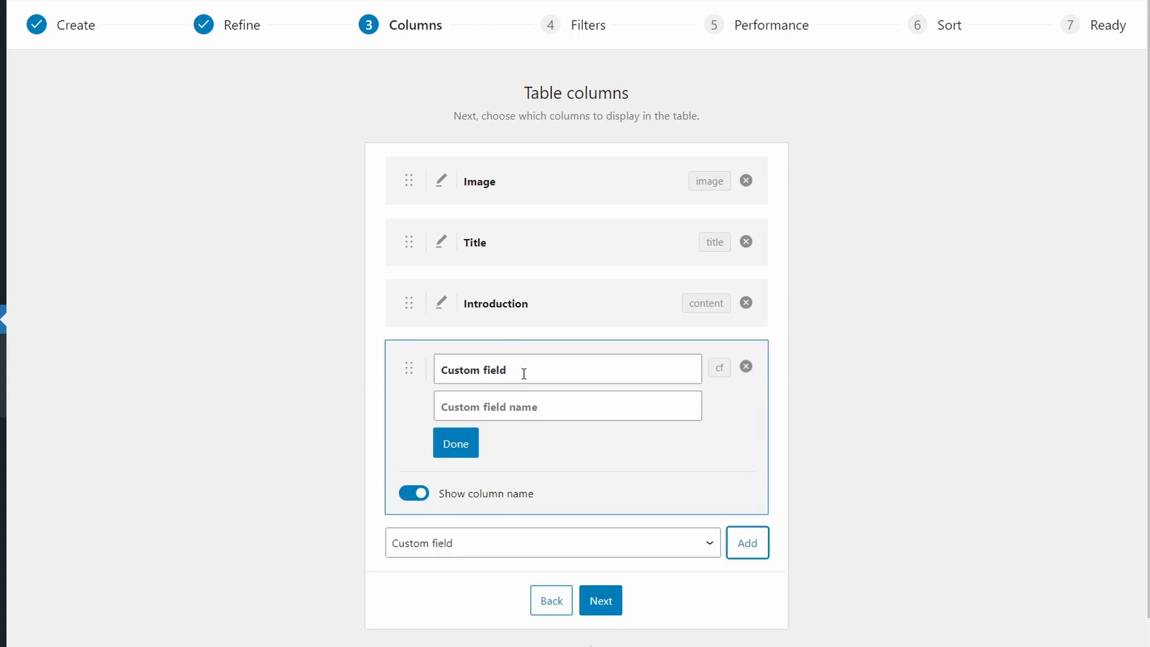
{"action": "left_click_drag", "start_coordinate": [524, 373], "coordinate": [438, 381]}
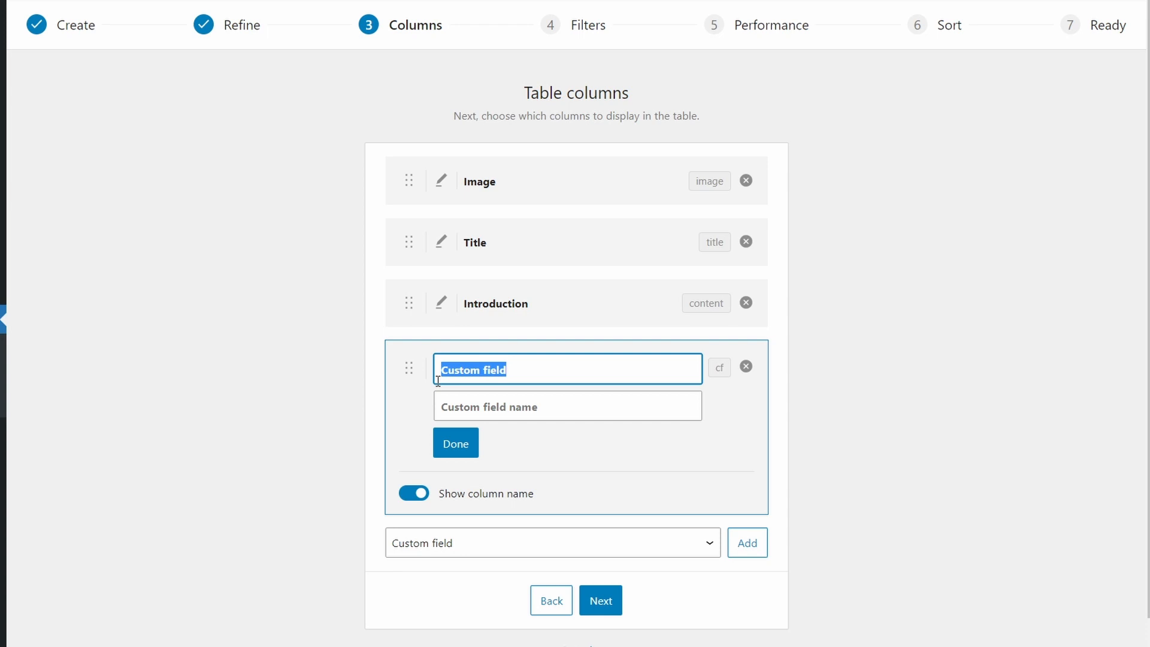
{"action": "type", "text": "Website"}
{"action": "left_click", "coordinate": [461, 407]}
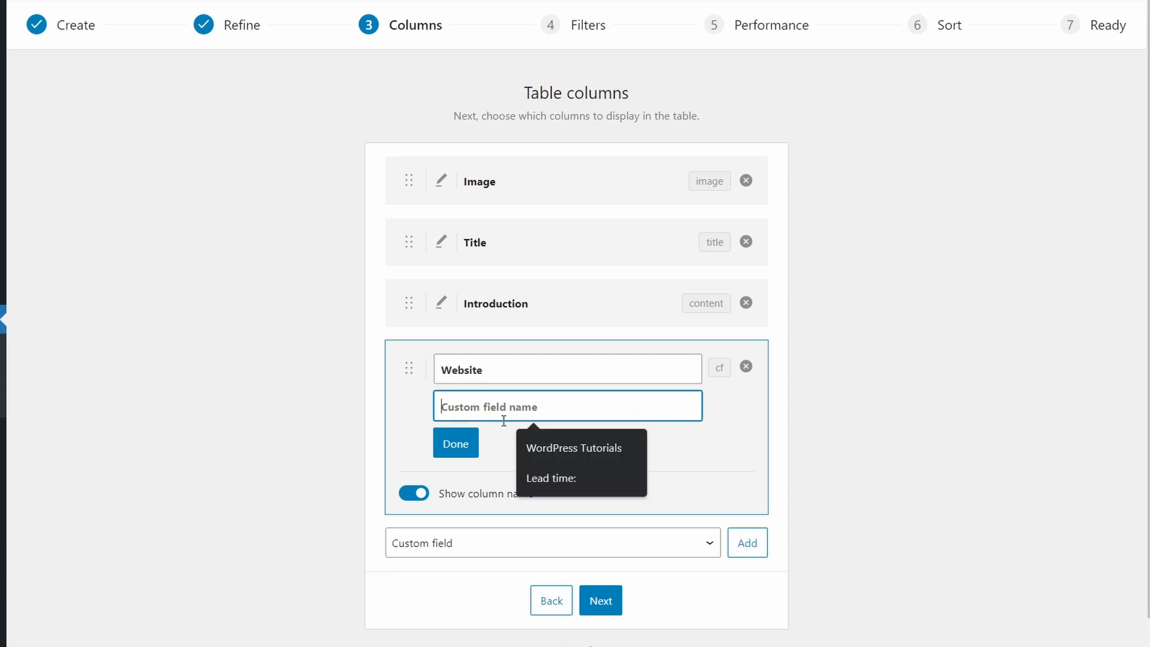
{"action": "type", "text": "website"}
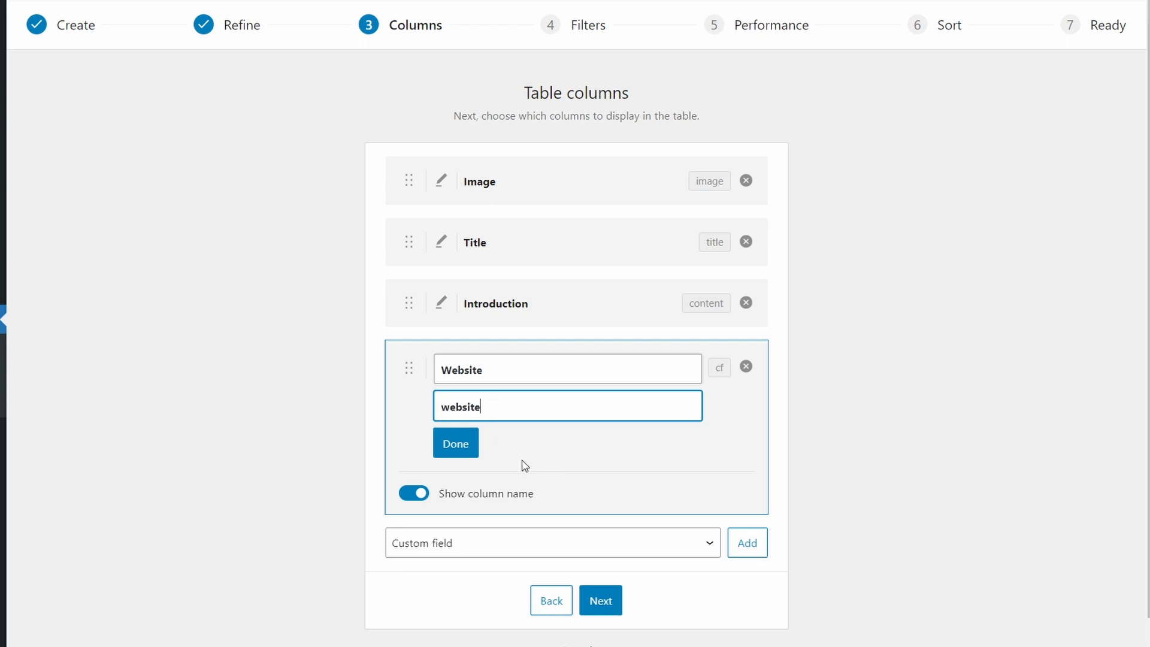
{"action": "left_click", "coordinate": [467, 450]}
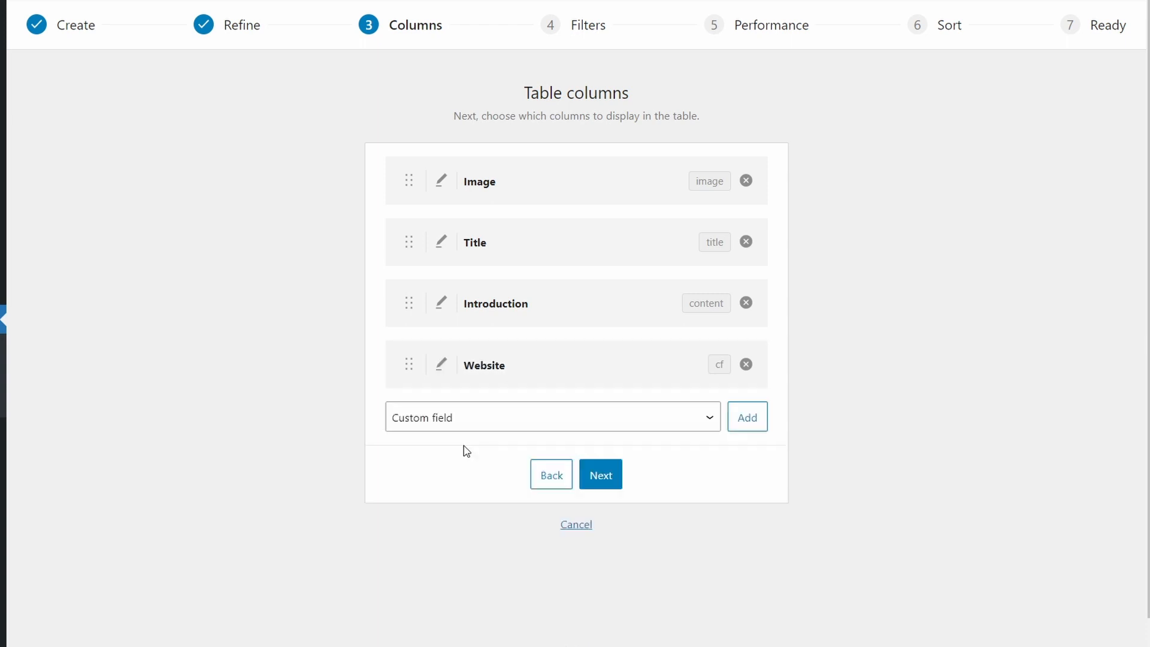
Add another custom field column named Email that uses the custom field email.
{"action": "left_click", "coordinate": [711, 421]}
{"action": "left_click", "coordinate": [746, 417]}
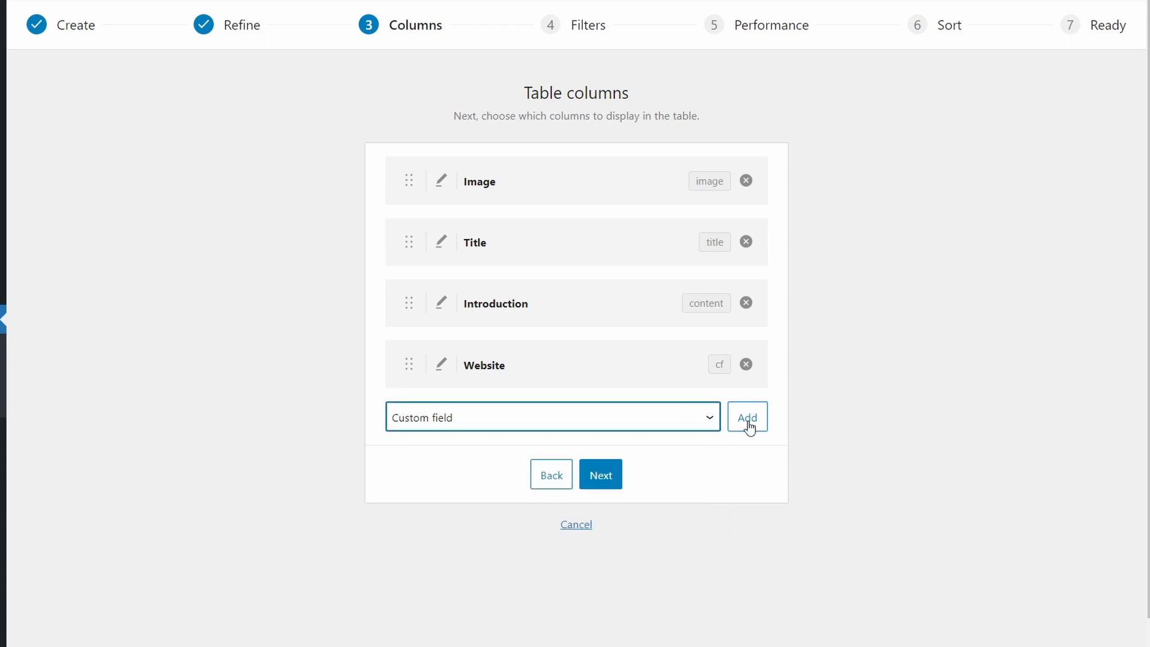
{"action": "left_click", "coordinate": [533, 430]}
{"action": "left_click_drag", "start_coordinate": [533, 429], "coordinate": [411, 430]}
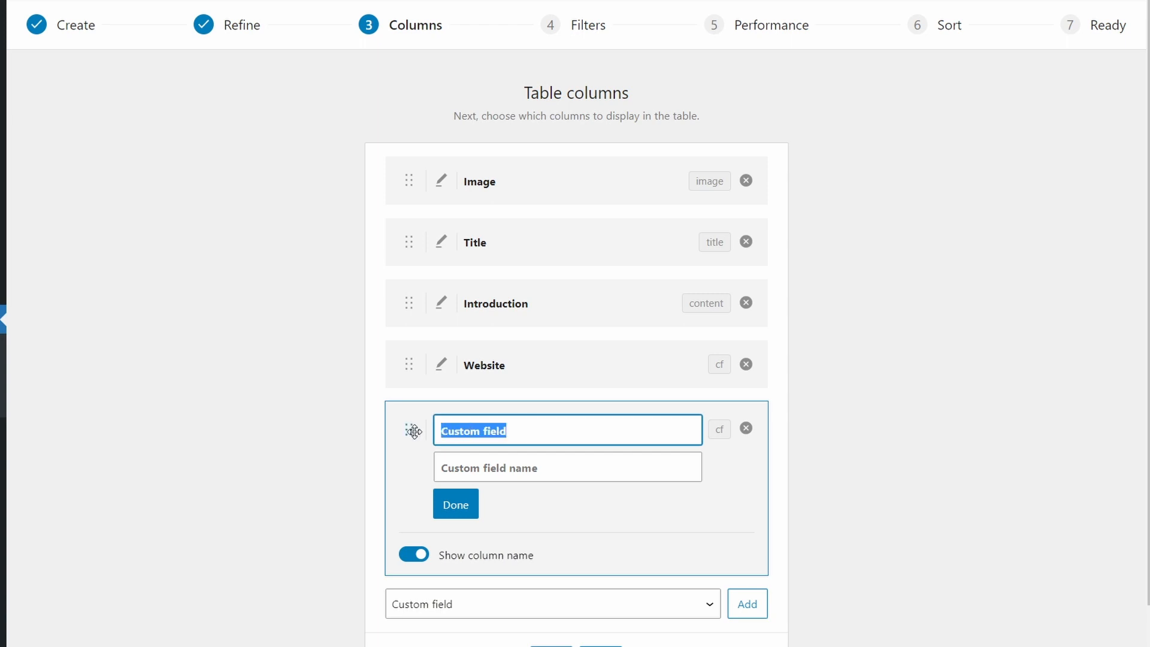
{"action": "type", "text": "Email"}
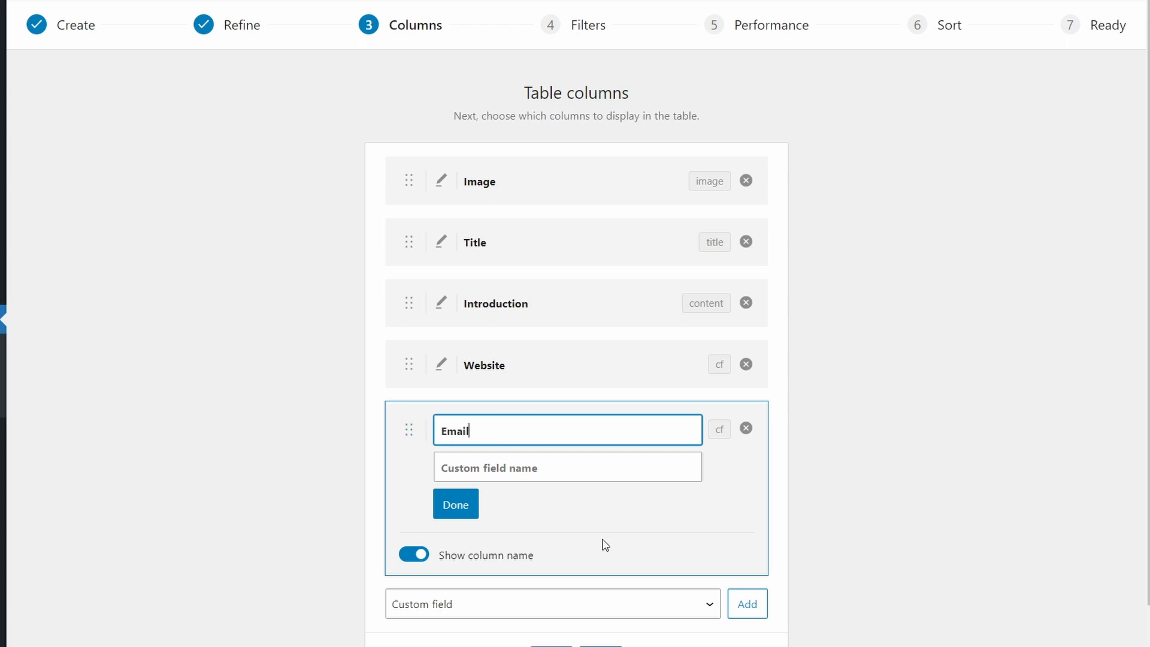
{"action": "left_click", "coordinate": [613, 467]}
{"action": "type", "text": "email"}
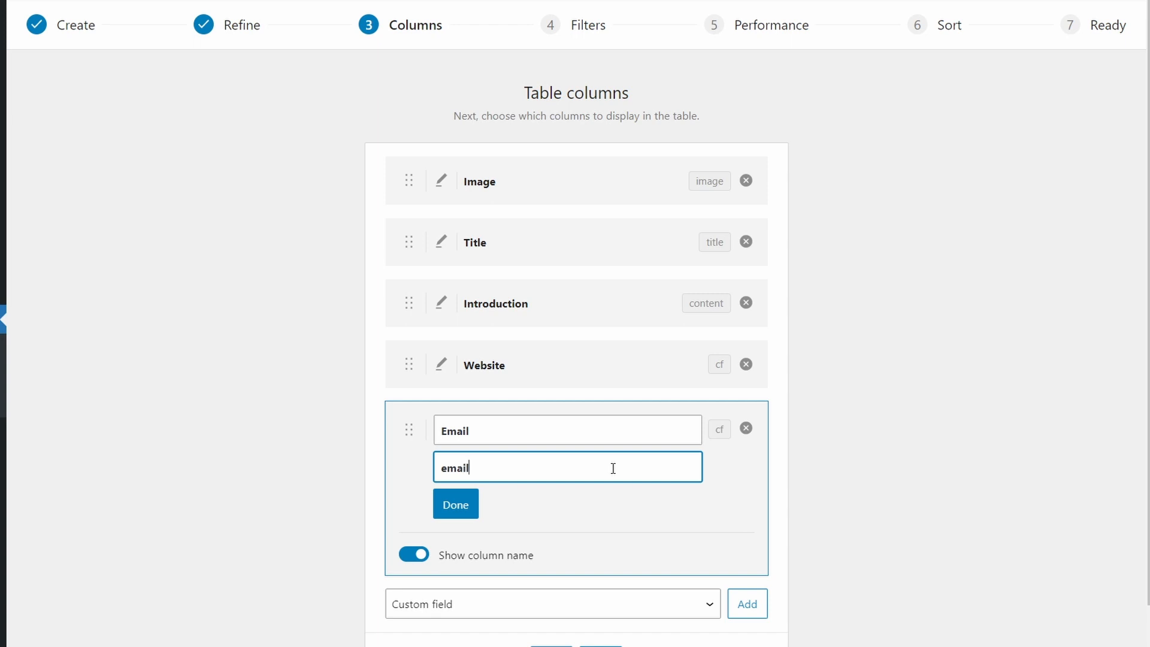
{"action": "left_click", "coordinate": [455, 508]}
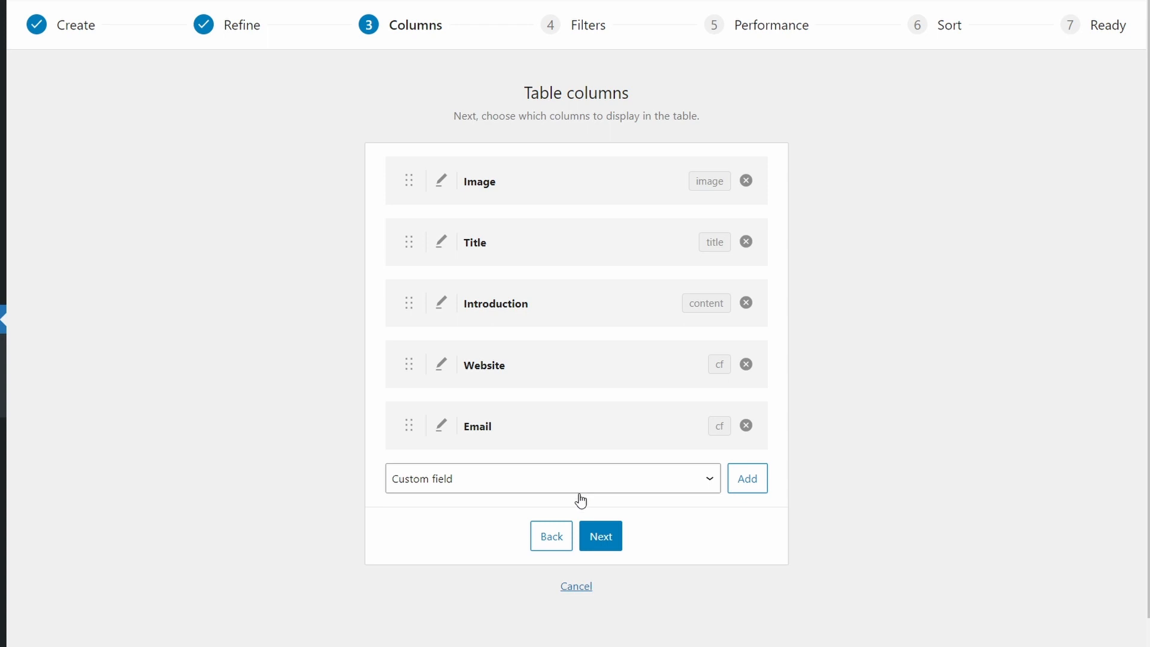
Finish creating the table with search filters disabled, lazy load off, and businesses sorted by Title in ascending order.
{"action": "left_click", "coordinate": [601, 537]}
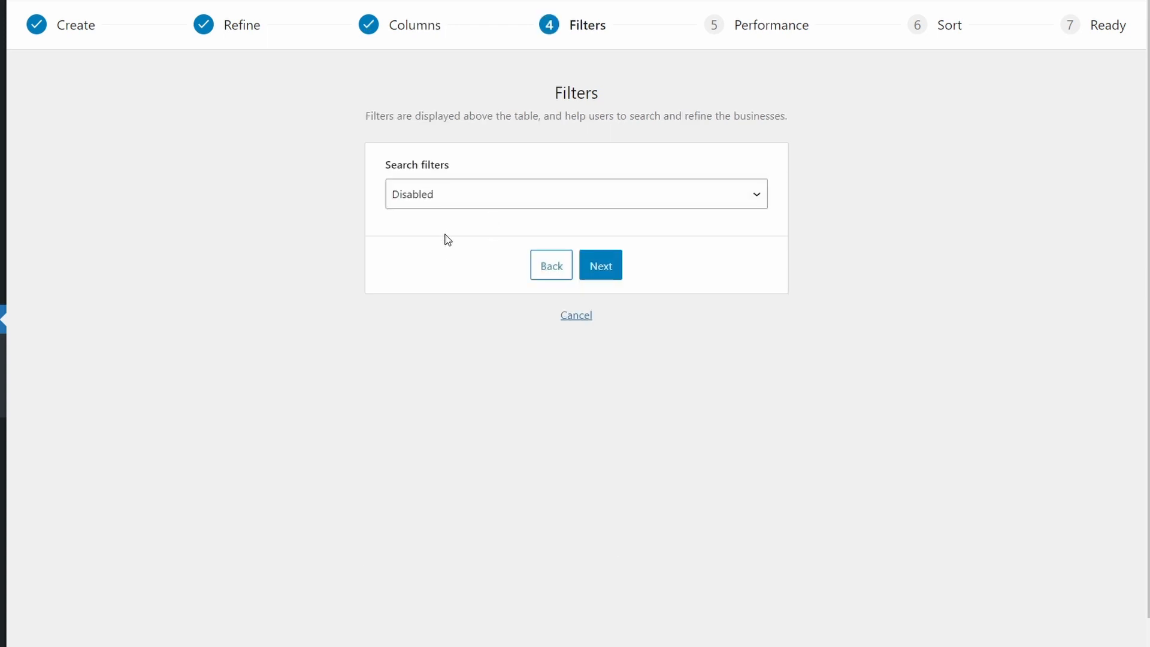
{"action": "left_click", "coordinate": [610, 265]}
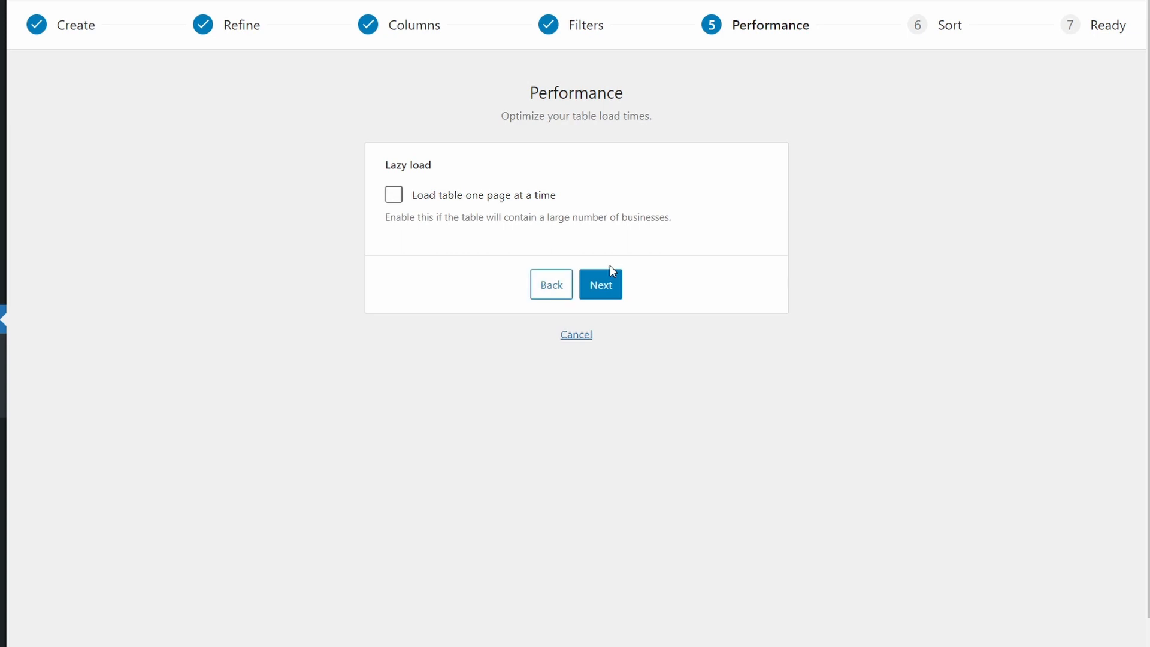
{"action": "left_click", "coordinate": [600, 285]}
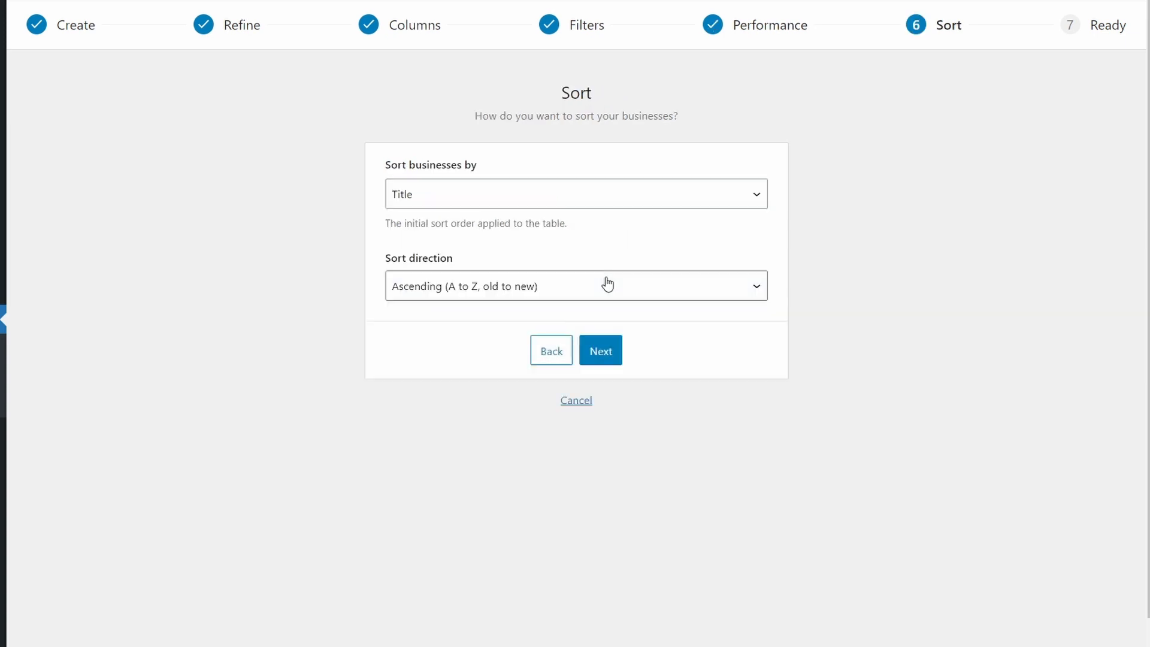
{"action": "left_click", "coordinate": [614, 359]}
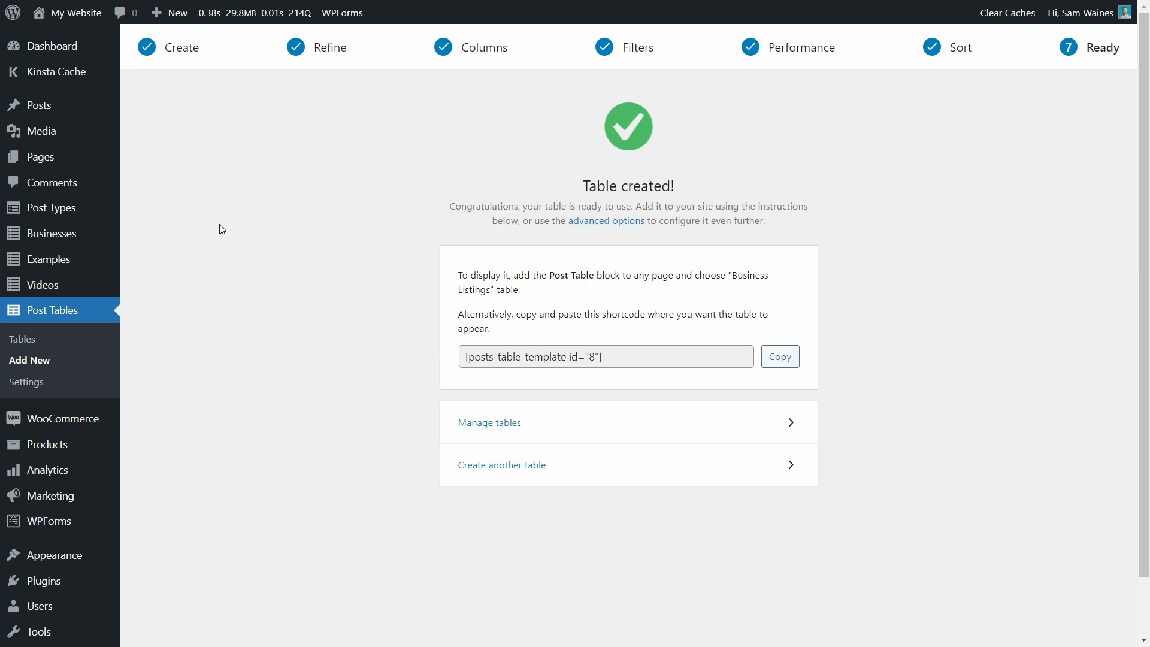
Open the existing Business Directory page for editing and insert a Post Table block after the last shortcode block.
{"action": "left_click", "coordinate": [58, 163]}
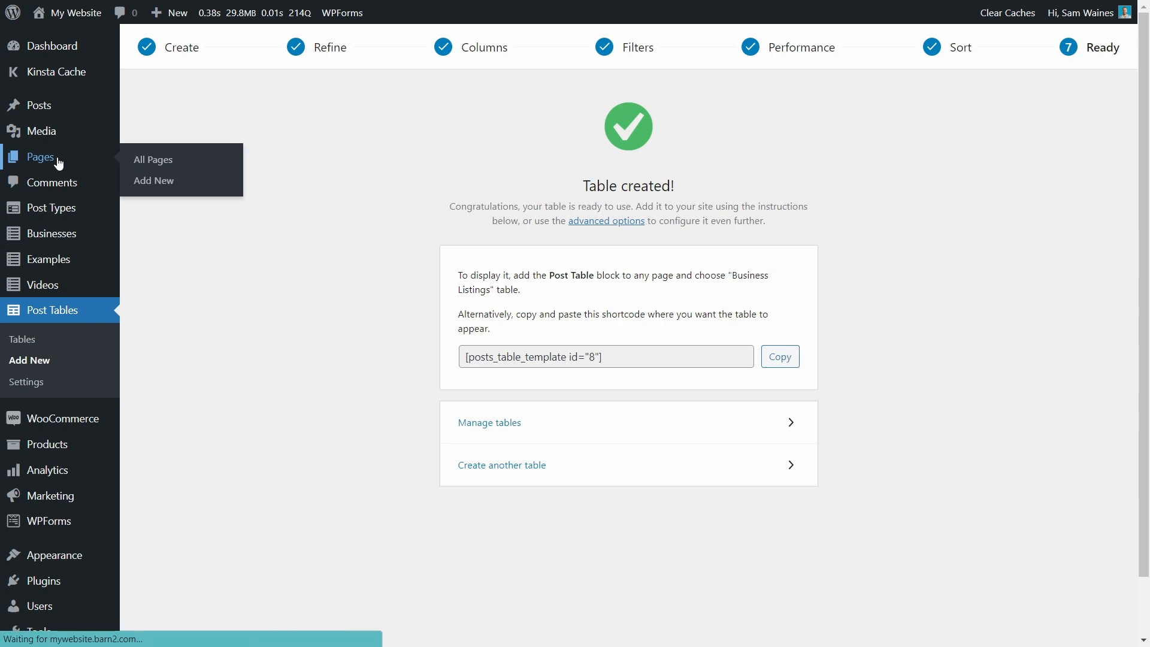
{"action": "scroll", "coordinate": [228, 395], "scroll_direction": "down", "scroll_amount": 4}
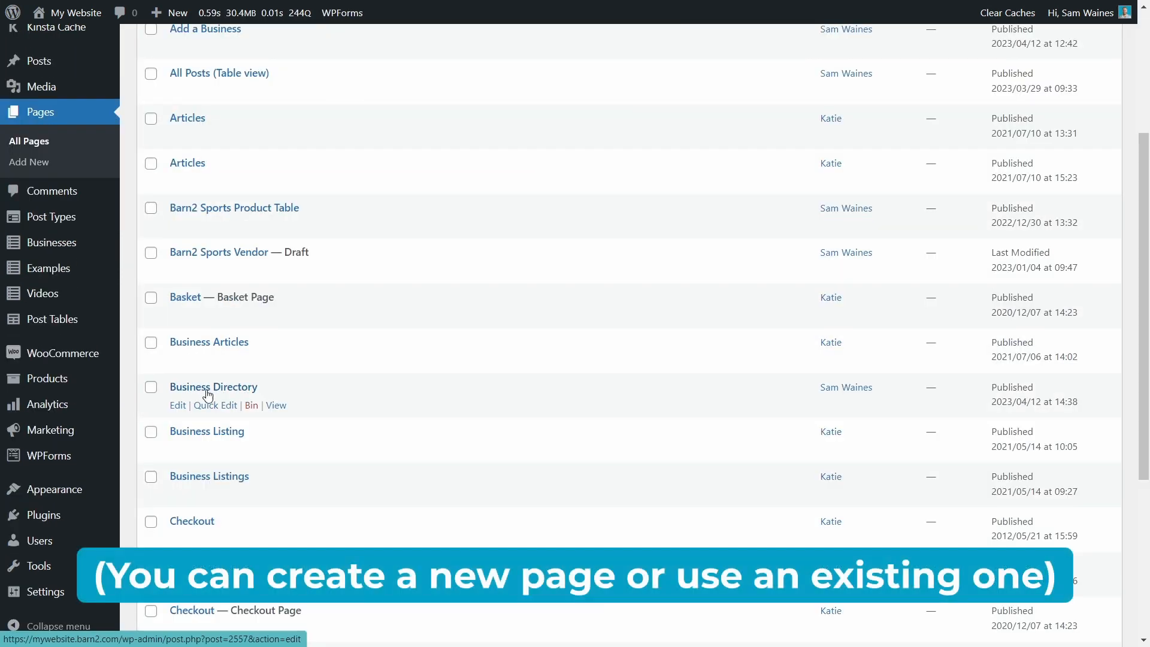
{"action": "left_click", "coordinate": [177, 406]}
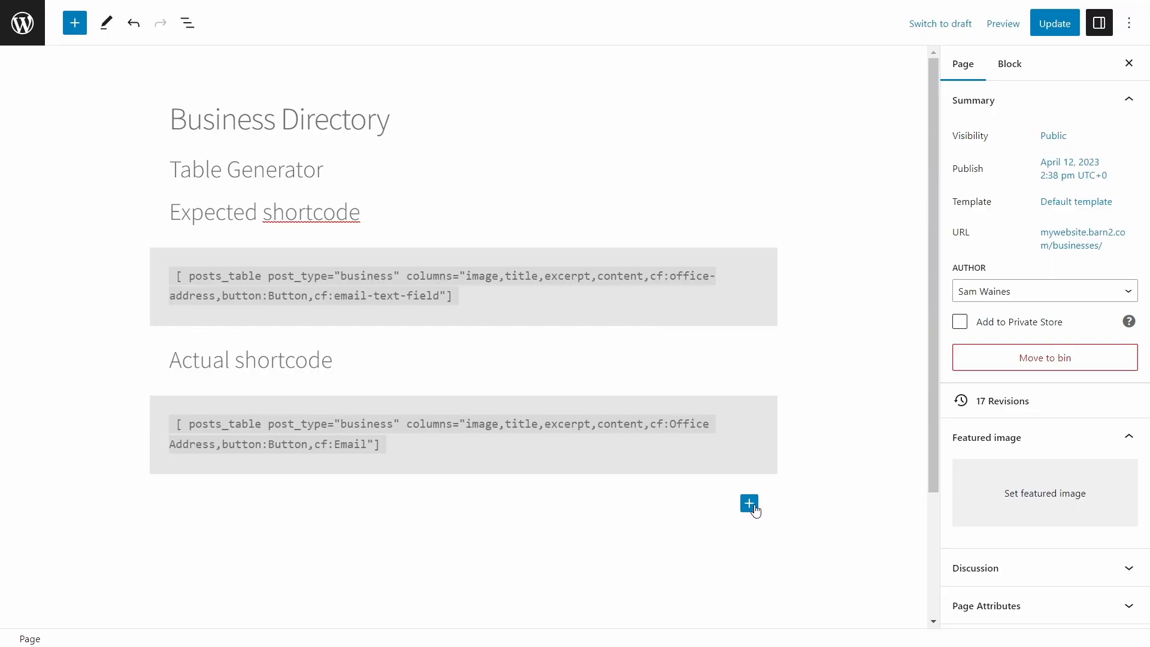
{"action": "left_click", "coordinate": [749, 504]}
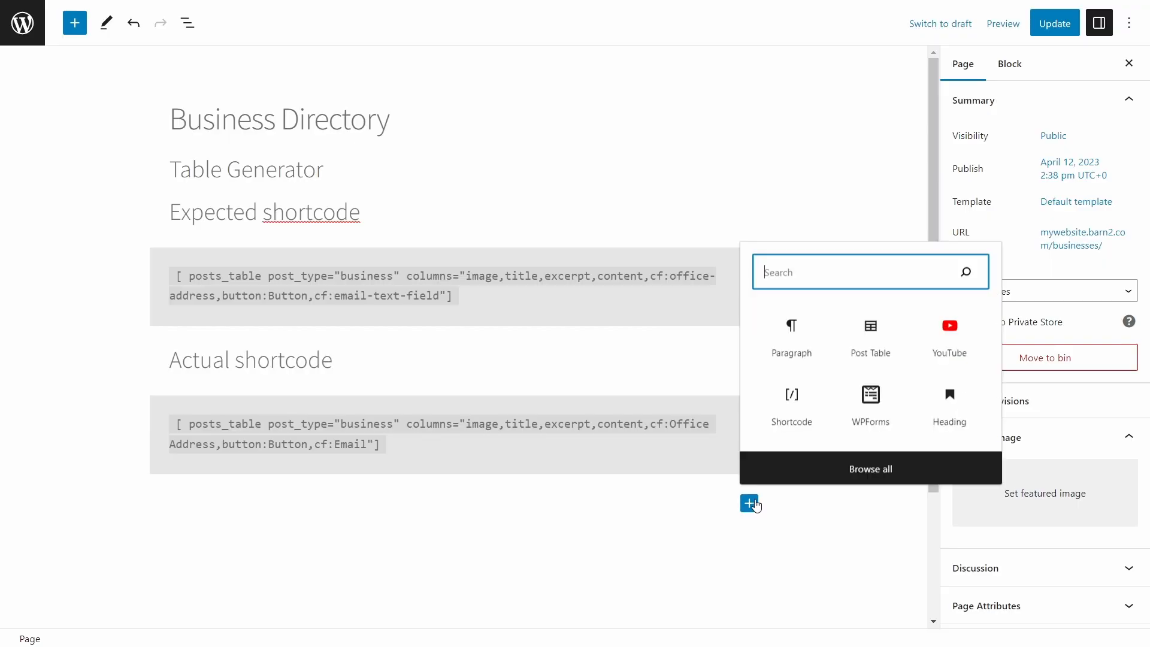
{"action": "left_click", "coordinate": [877, 344]}
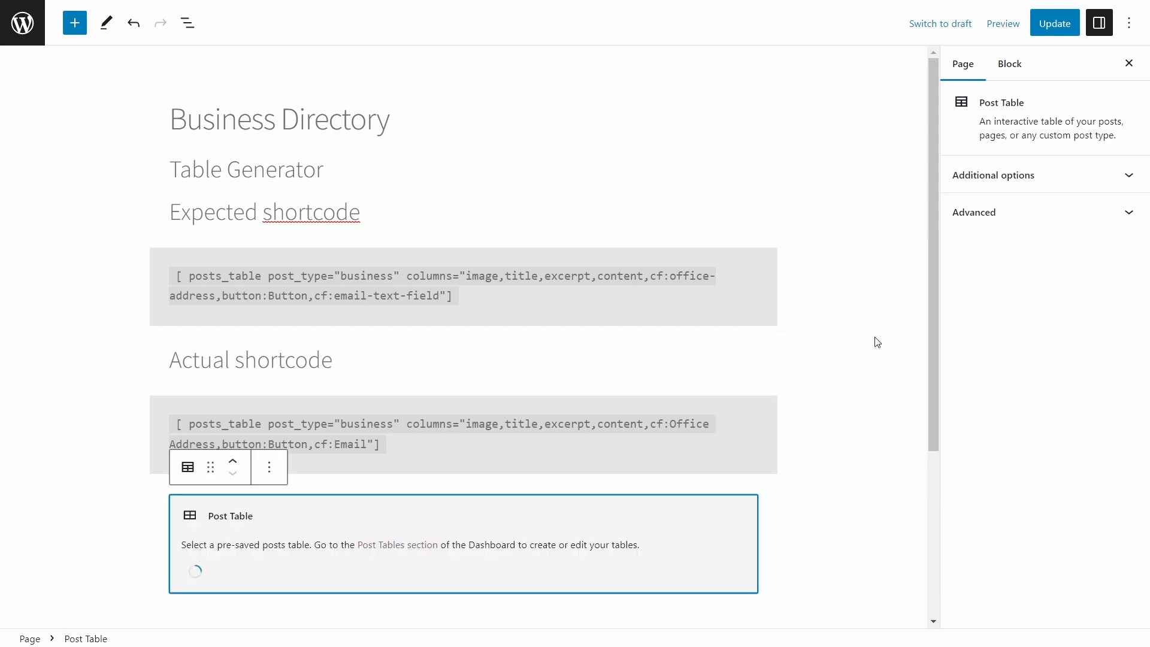
Move the Post Table block directly below the Table Generator heading, choose the Business Listings table for it, and update the page.
{"action": "left_click", "coordinate": [237, 466]}
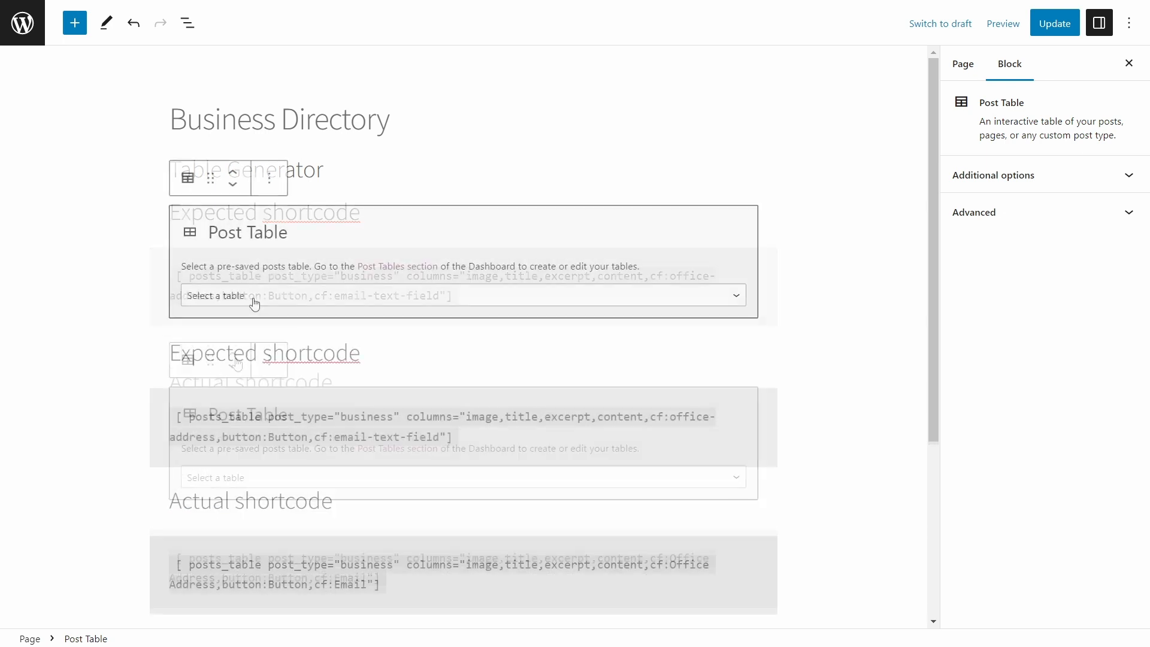
{"action": "left_click", "coordinate": [263, 300]}
{"action": "left_click", "coordinate": [264, 327]}
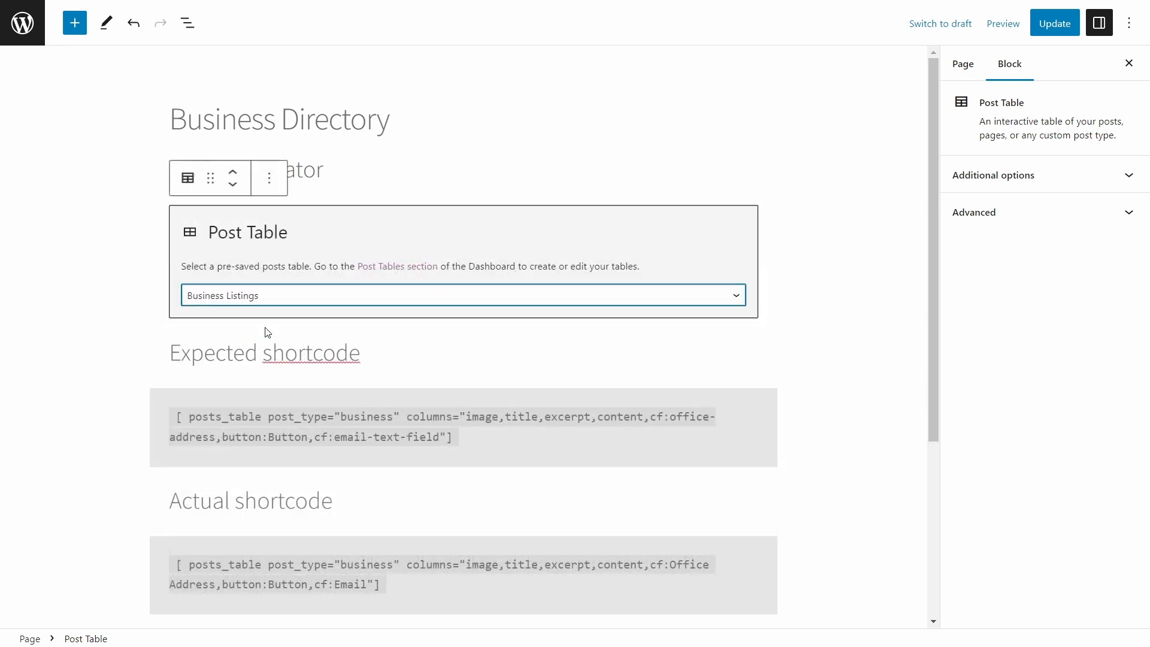
{"action": "left_click", "coordinate": [137, 265]}
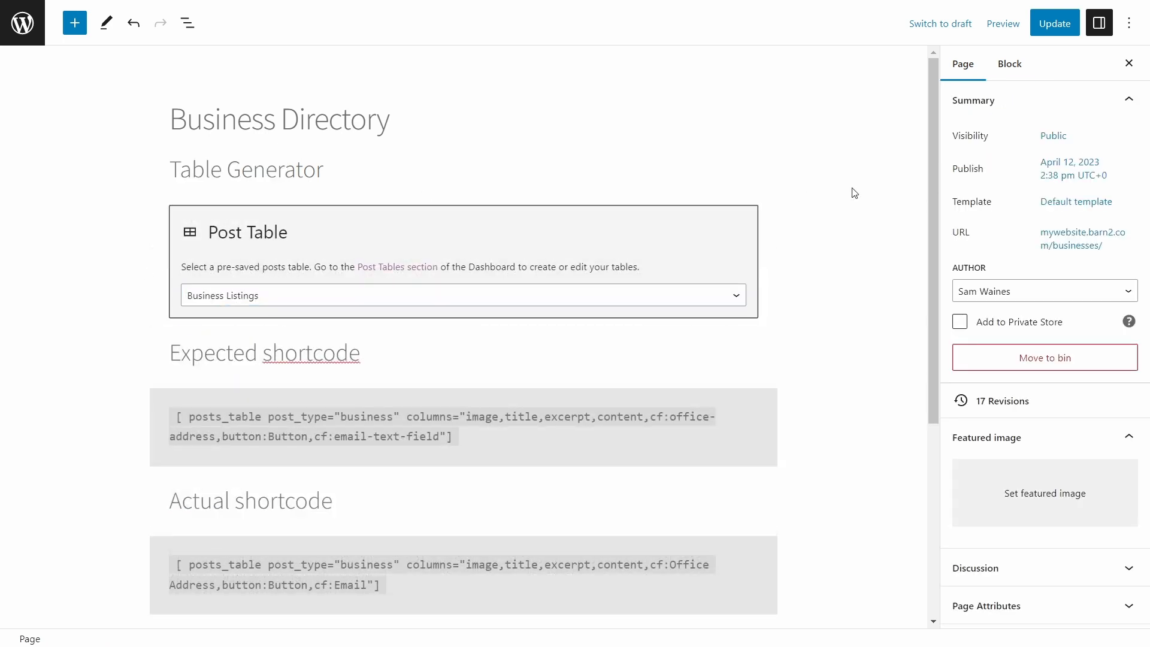
{"action": "left_click", "coordinate": [1064, 27]}
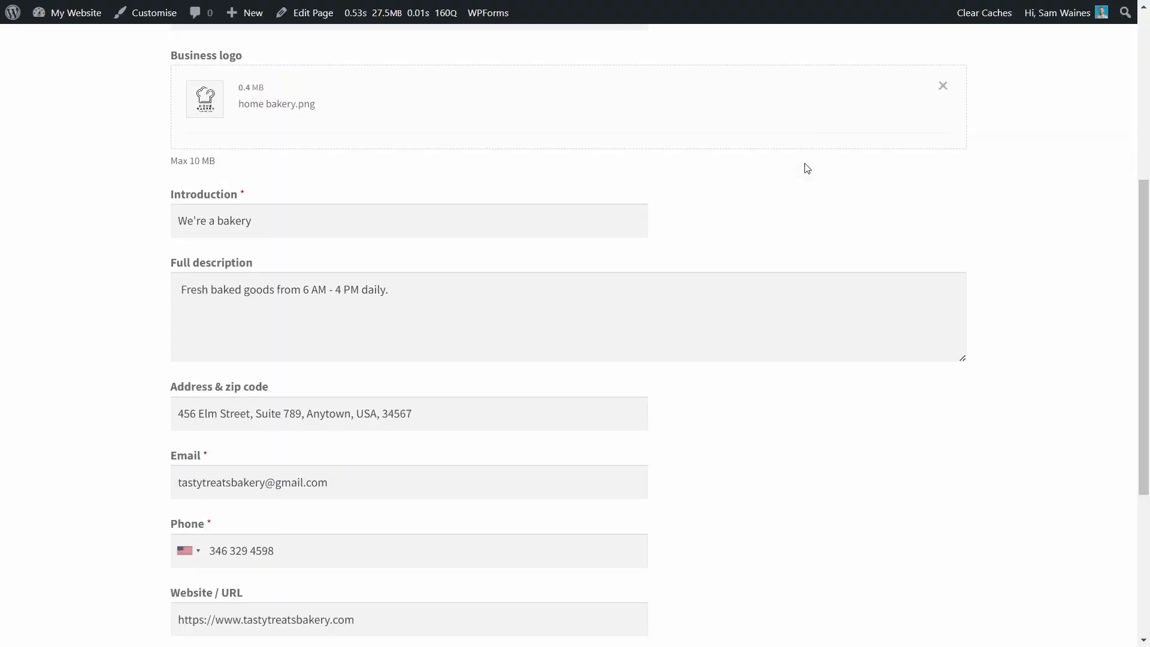
Submit the completed bakery listing through the business submission form.
{"action": "scroll", "coordinate": [805, 168], "scroll_direction": "down", "scroll_amount": 1}
{"action": "scroll", "coordinate": [807, 167], "scroll_direction": "down", "scroll_amount": 2}
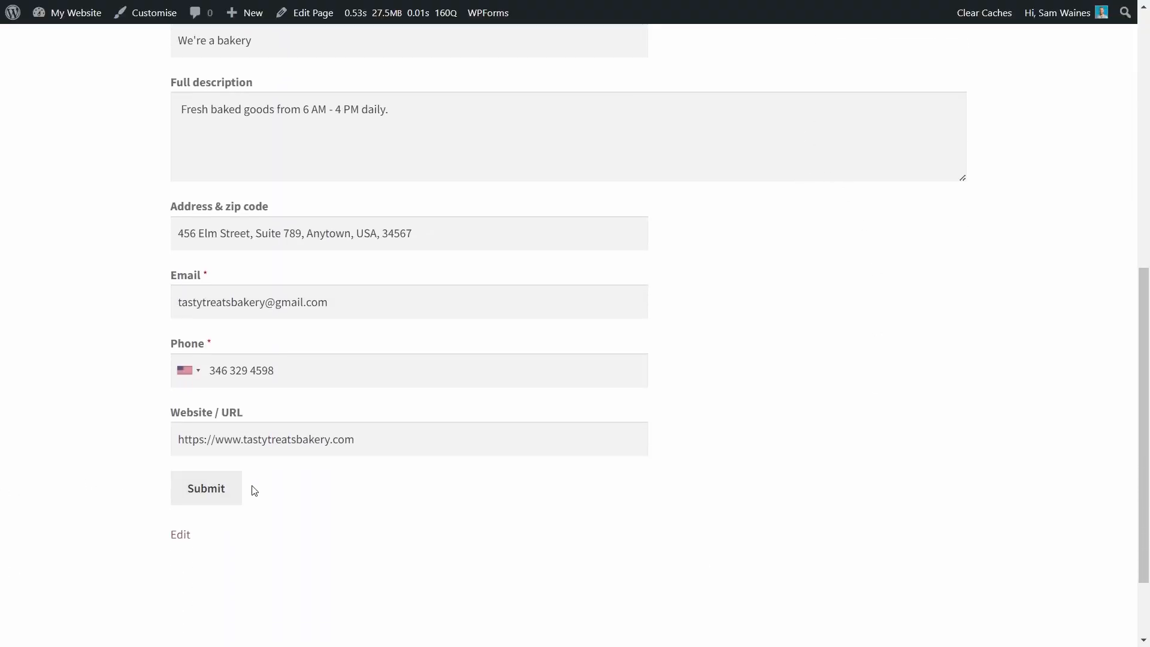
{"action": "left_click", "coordinate": [230, 493]}
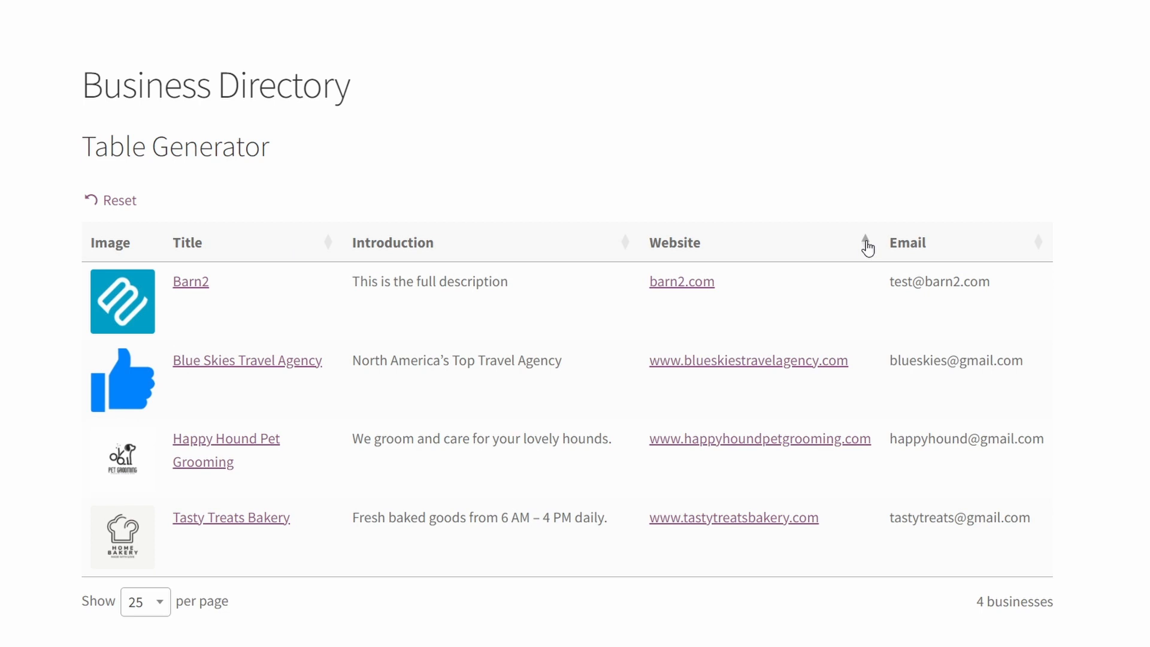
Sort the Business Directory table by Website in descending order, and re-sort it by Introduction in ascending order.
{"action": "left_click", "coordinate": [865, 242]}
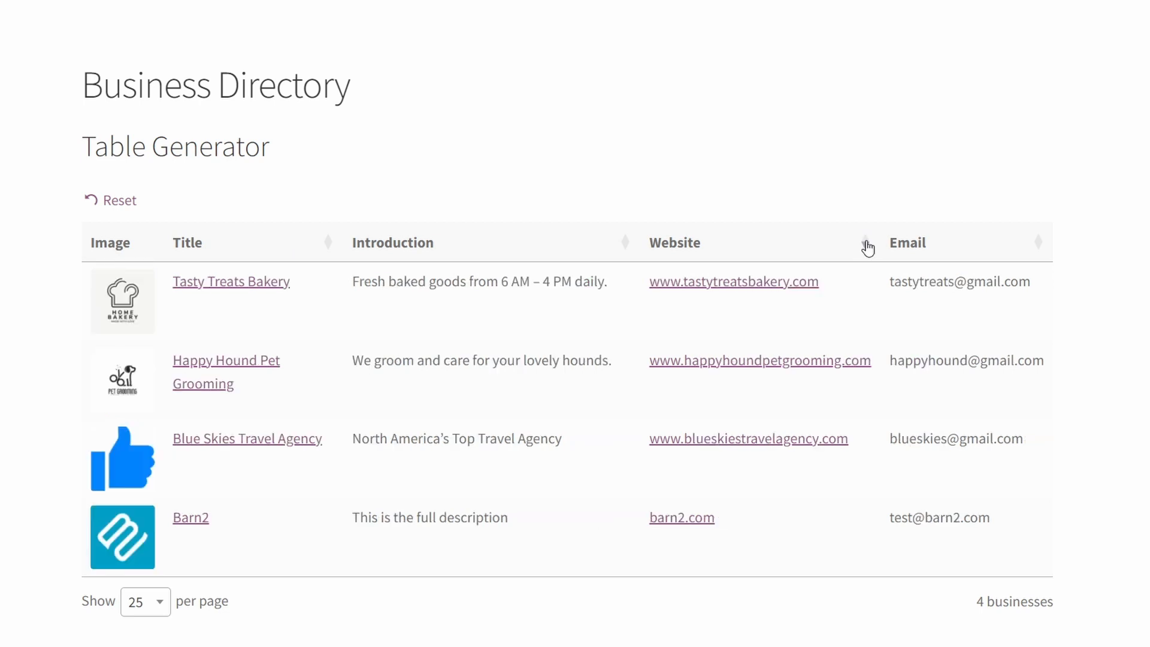
{"action": "left_click", "coordinate": [626, 243]}
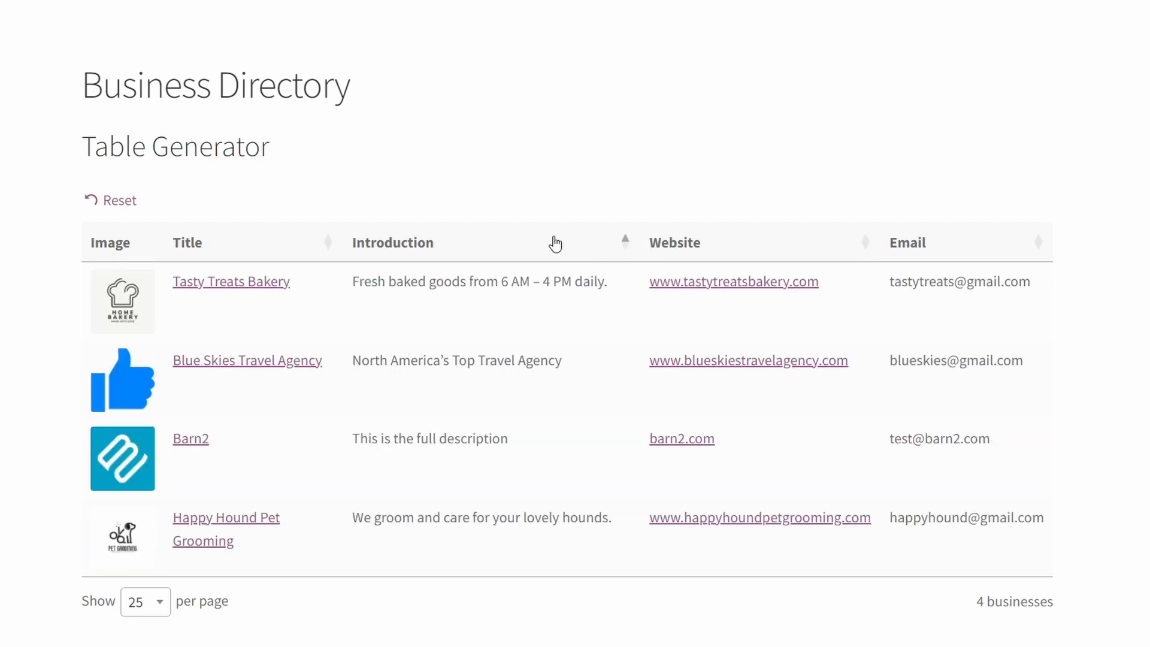